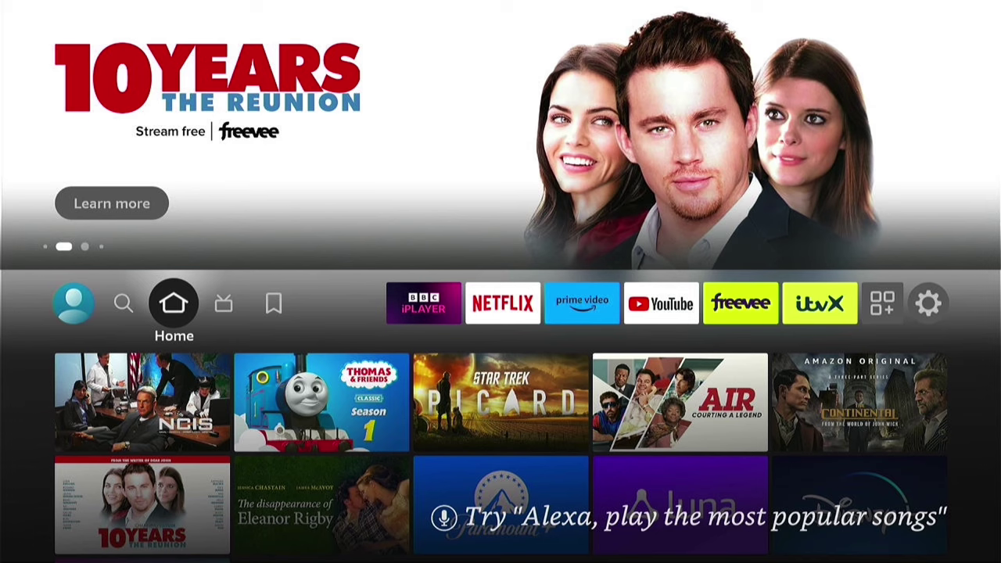
Step: Open the Find > Search page with its on-screen keyboard
{"action": "key", "text": "Left"}
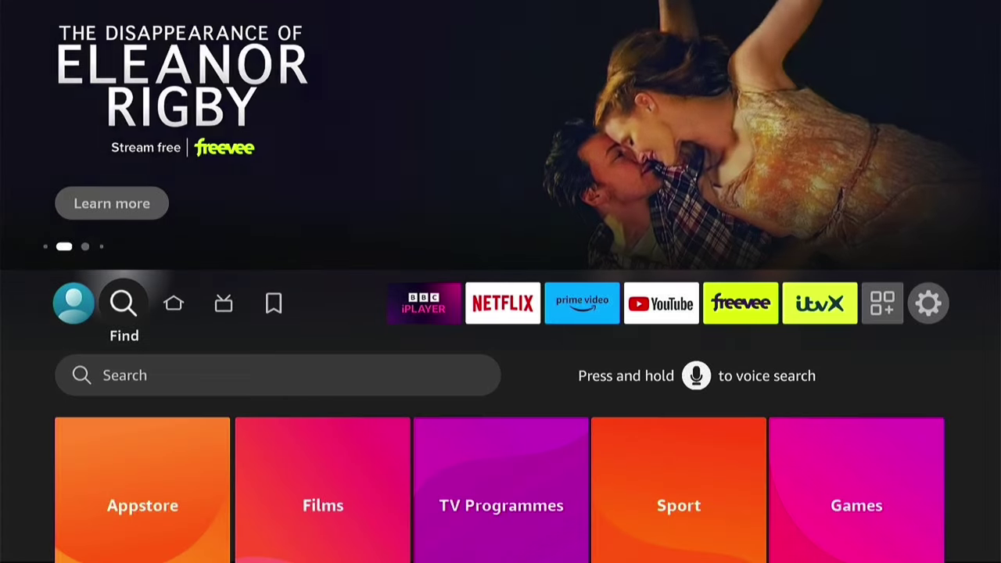
{"action": "key", "text": "Down"}
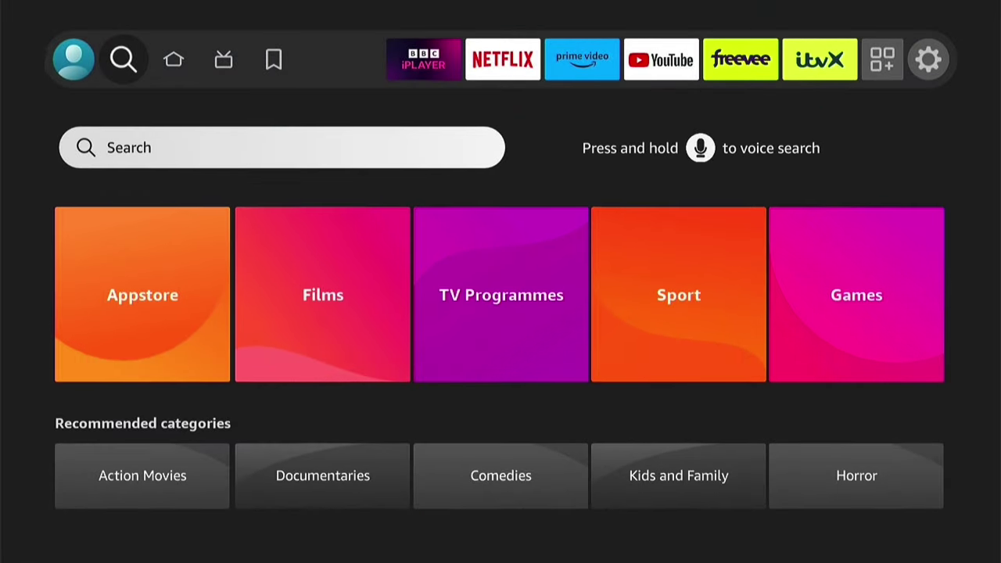
{"action": "key", "text": "Return"}
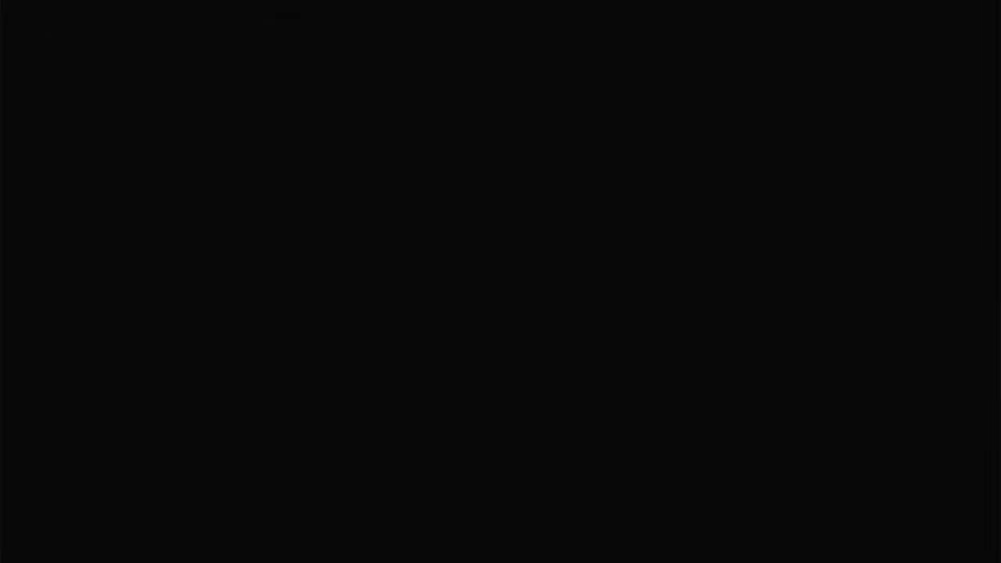
Step: Spell 'Dow' and select the Downloader suggestion to show its search results
{"action": "key", "text": "Right"}
{"action": "key", "text": "Right"}
{"action": "key", "text": "Right"}
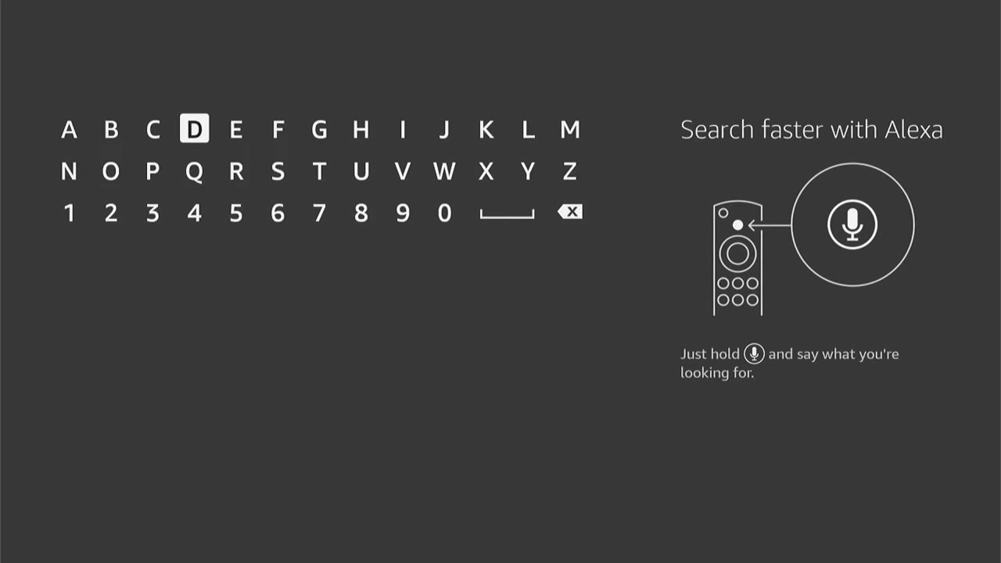
{"action": "key", "text": "Return"}
{"action": "key", "text": "Down"}
{"action": "key", "text": "Down"}
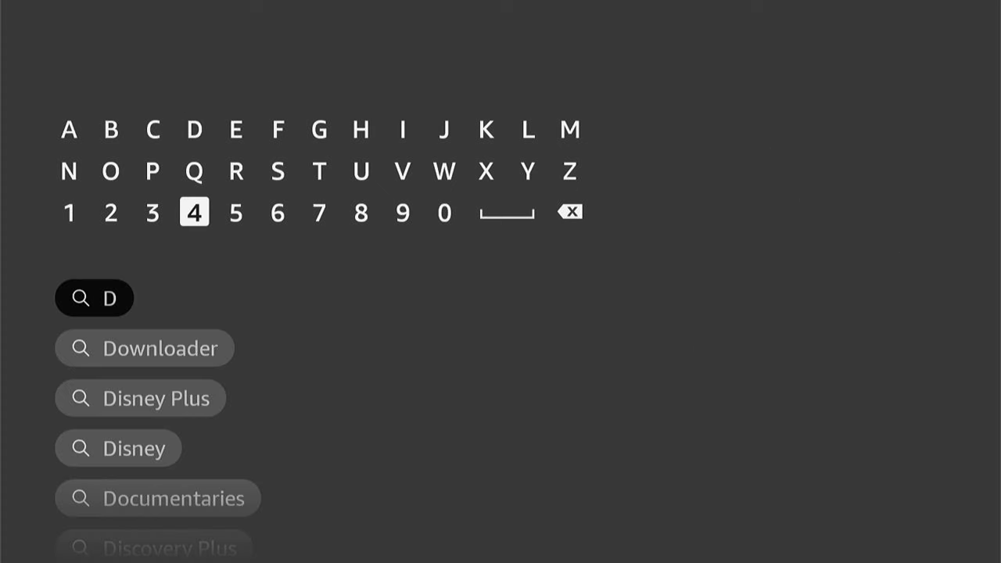
{"action": "key", "text": "Up"}
{"action": "key", "text": "Left"}
{"action": "key", "text": "Left"}
{"action": "key", "text": "Return"}
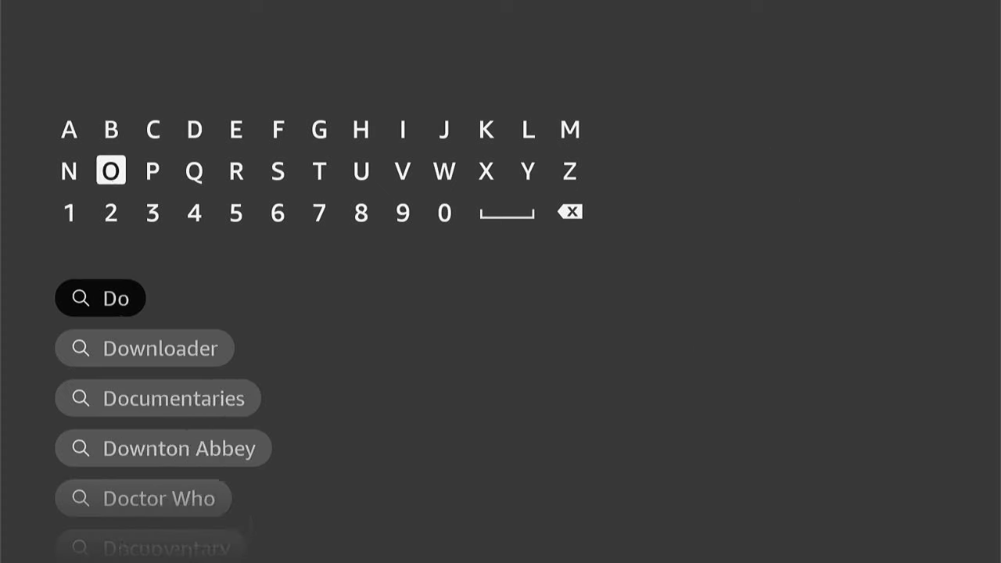
{"action": "key", "text": "Right"}
{"action": "key", "text": "Right"}
{"action": "key", "text": "Right"}
{"action": "key", "text": "Right"}
{"action": "key", "text": "Right"}
{"action": "key", "text": "Right"}
{"action": "key", "text": "Right"}
{"action": "key", "text": "Right"}
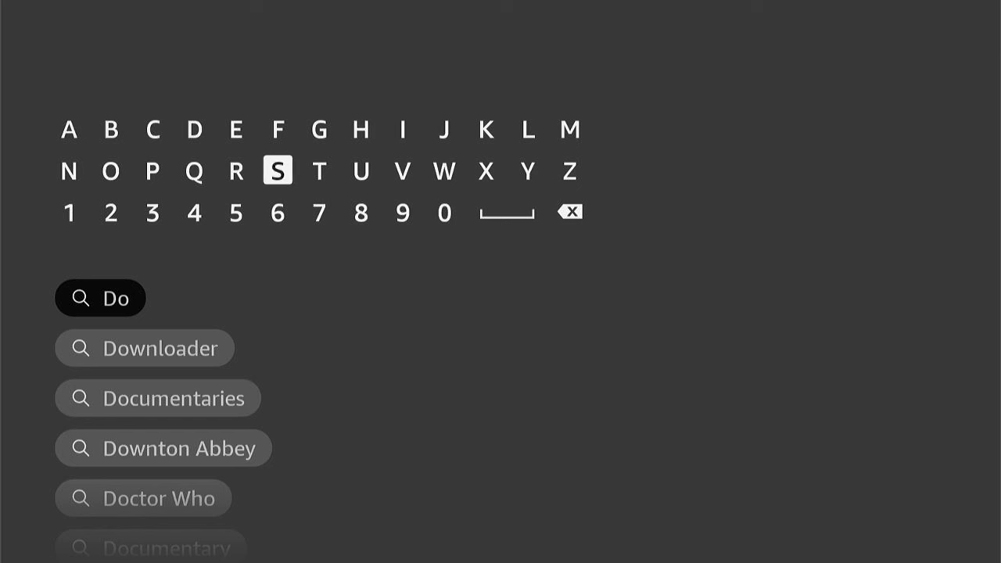
{"action": "key", "text": "Return"}
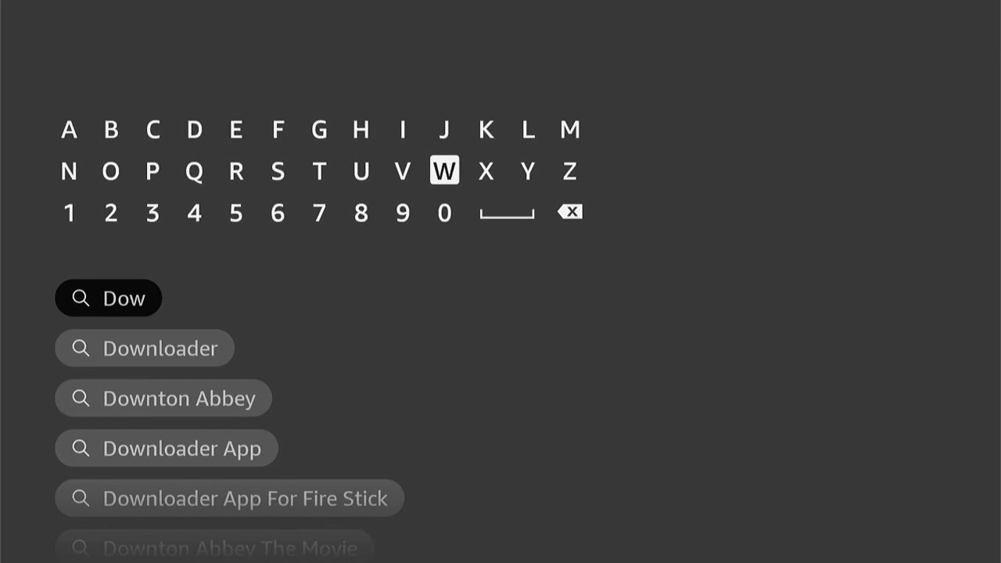
{"action": "key", "text": "Down"}
{"action": "key", "text": "Down"}
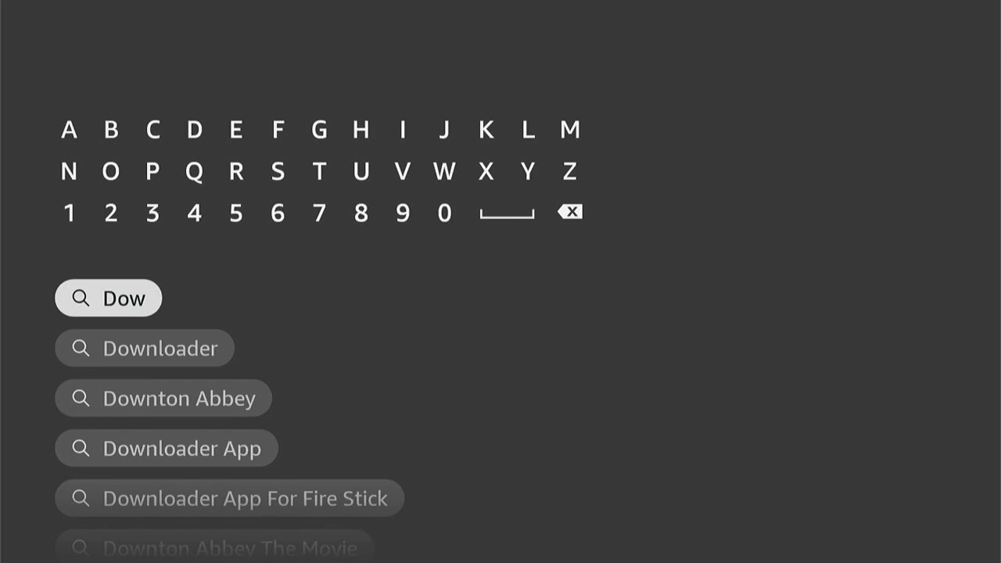
{"action": "key", "text": "Down"}
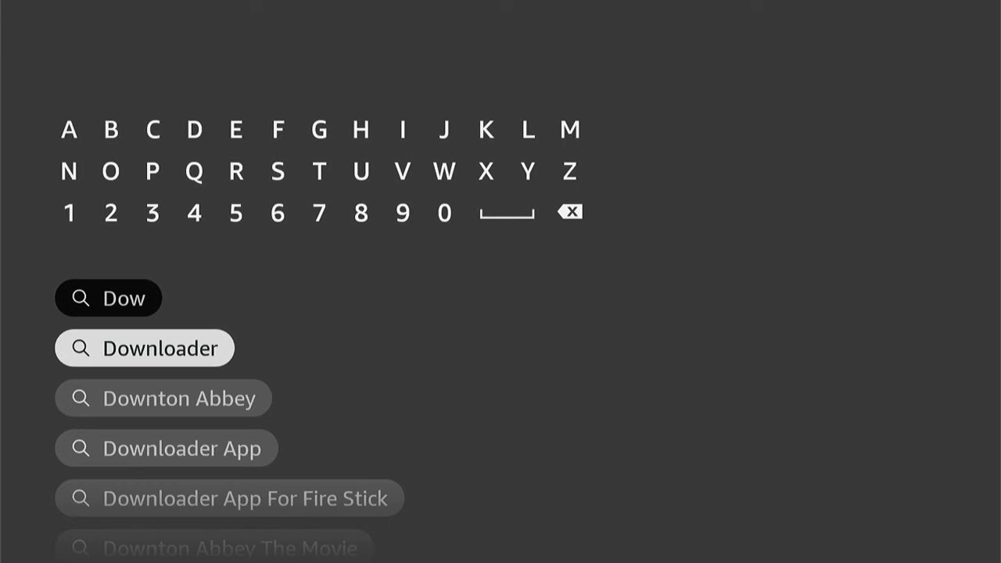
{"action": "key", "text": "Return"}
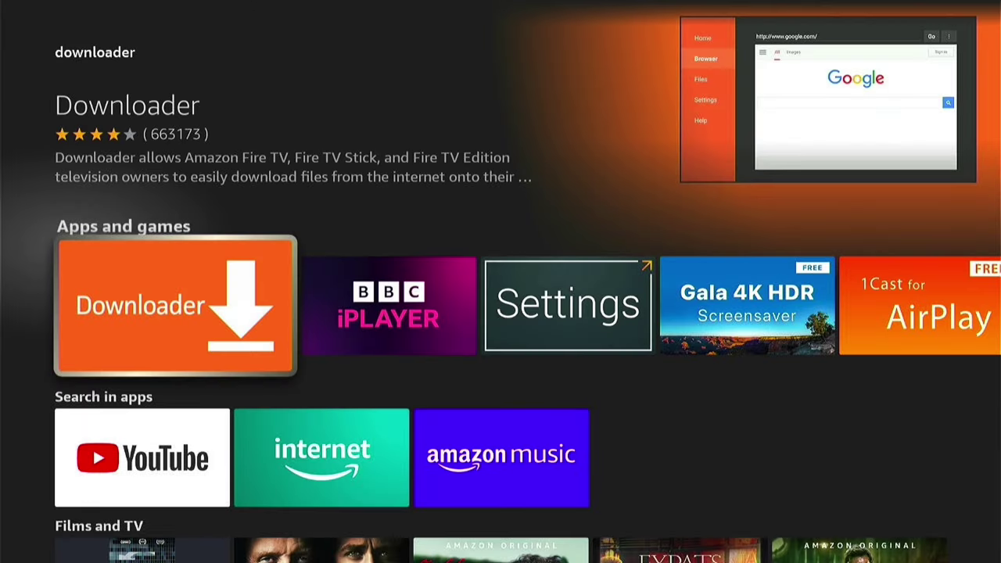
Step: Install Downloader from its store page with Get, then dismiss the installed notice with Got it
{"action": "key", "text": "Return"}
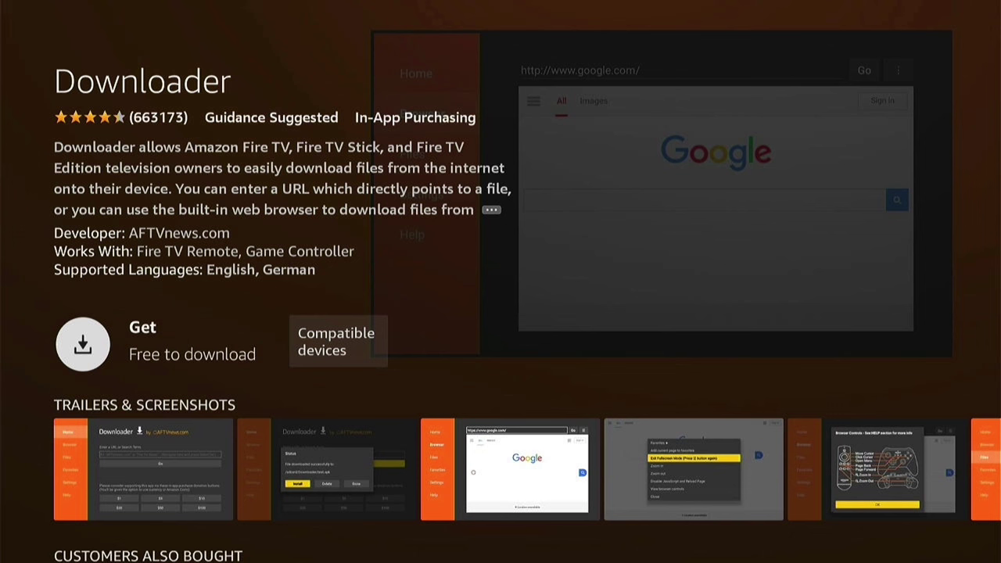
{"action": "key", "text": "Return"}
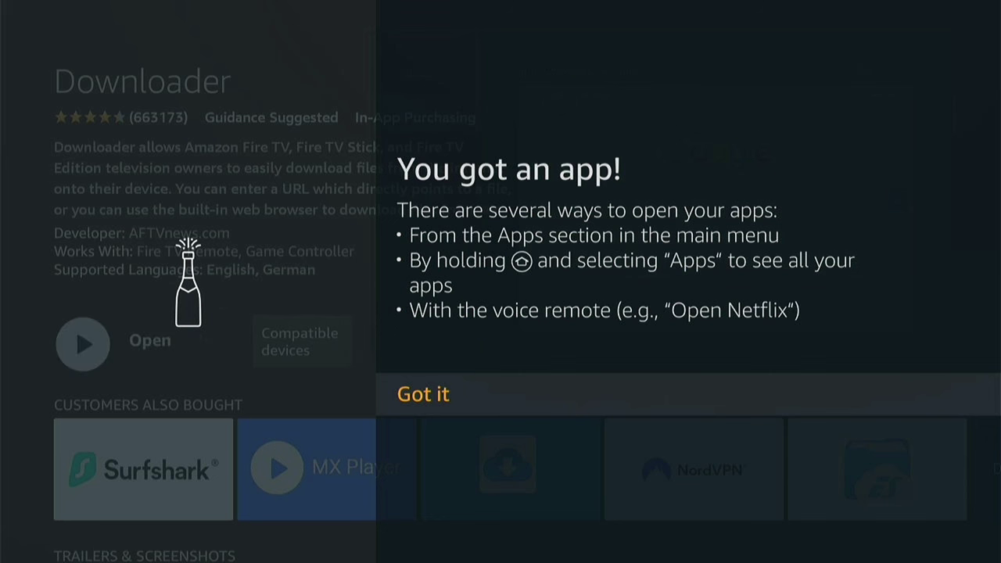
{"action": "key", "text": "Return"}
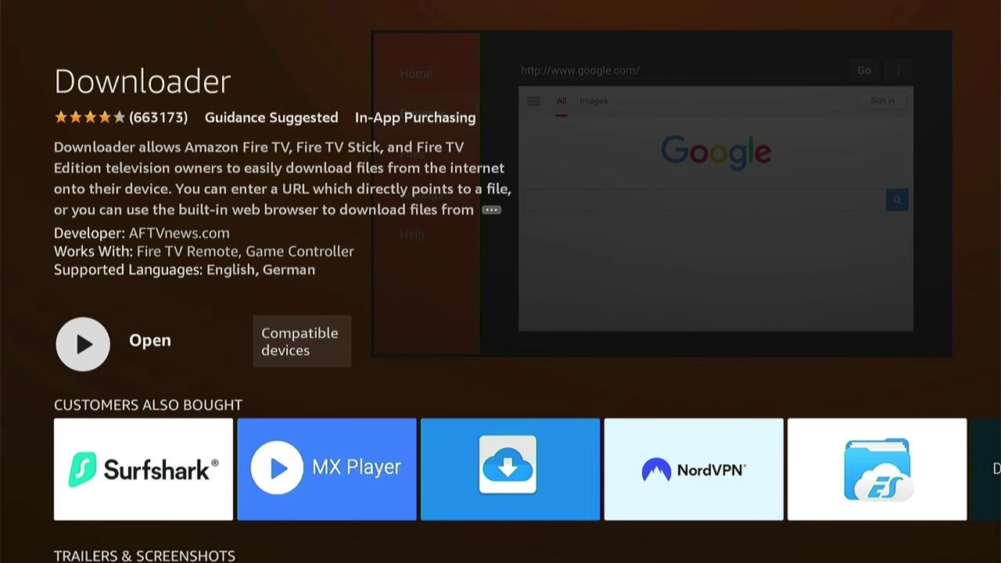
Step: Go from the home screen to Settings > My Fire TV
{"action": "key", "text": "Home"}
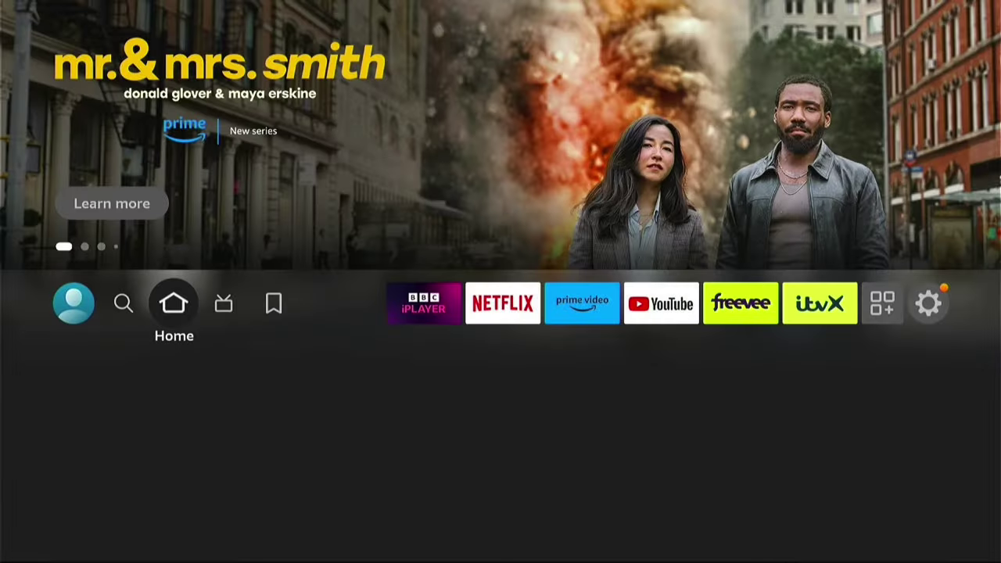
{"action": "key", "text": "Right"}
{"action": "key", "text": "Right"}
{"action": "key", "text": "Right"}
{"action": "key", "text": "Right"}
{"action": "key", "text": "Right"}
{"action": "key", "text": "Right"}
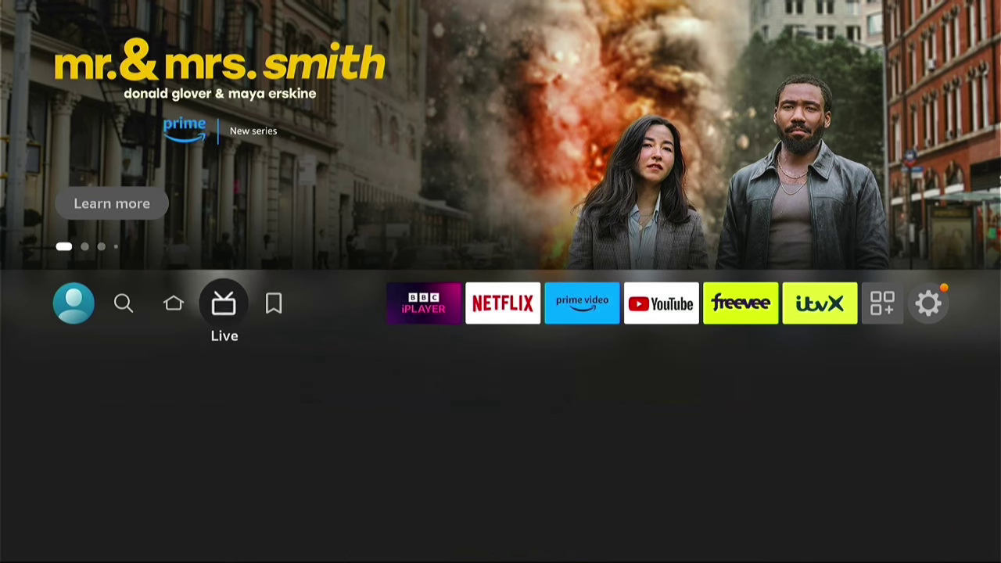
{"action": "key", "text": "Right"}
{"action": "key", "text": "Right"}
{"action": "key", "text": "Right"}
{"action": "key", "text": "Right"}
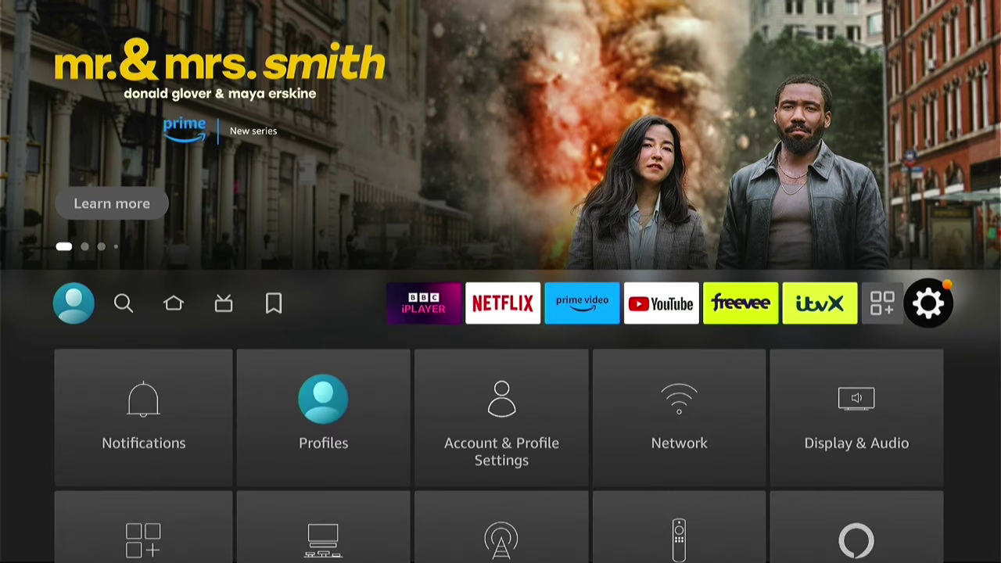
{"action": "key", "text": "Down"}
{"action": "key", "text": "Down"}
{"action": "key", "text": "Down"}
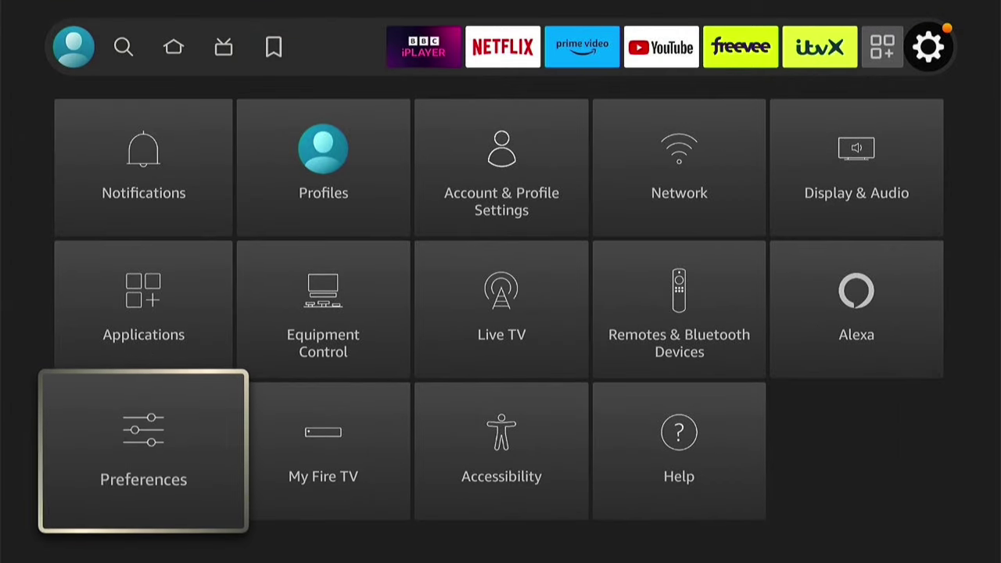
{"action": "key", "text": "Right"}
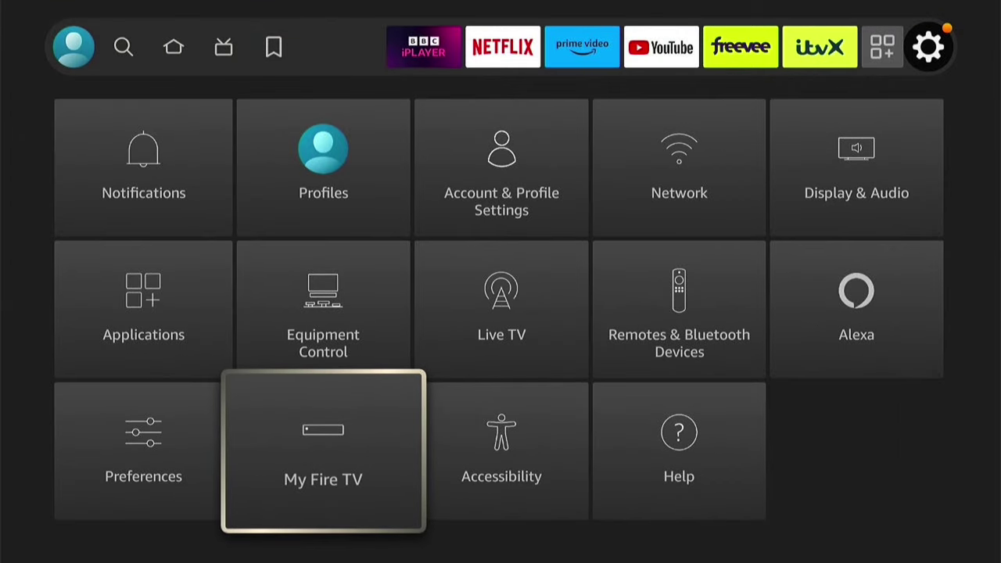
{"action": "key", "text": "Return"}
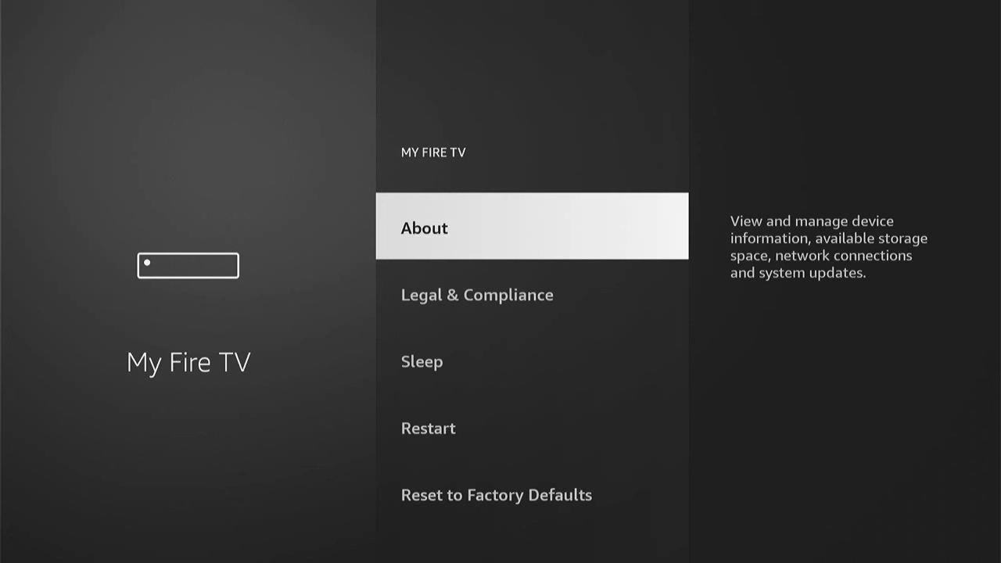
Step: Unlock developer mode via About > Fire TV Stick Lite, then return to Developer Options
{"action": "key", "text": "Return"}
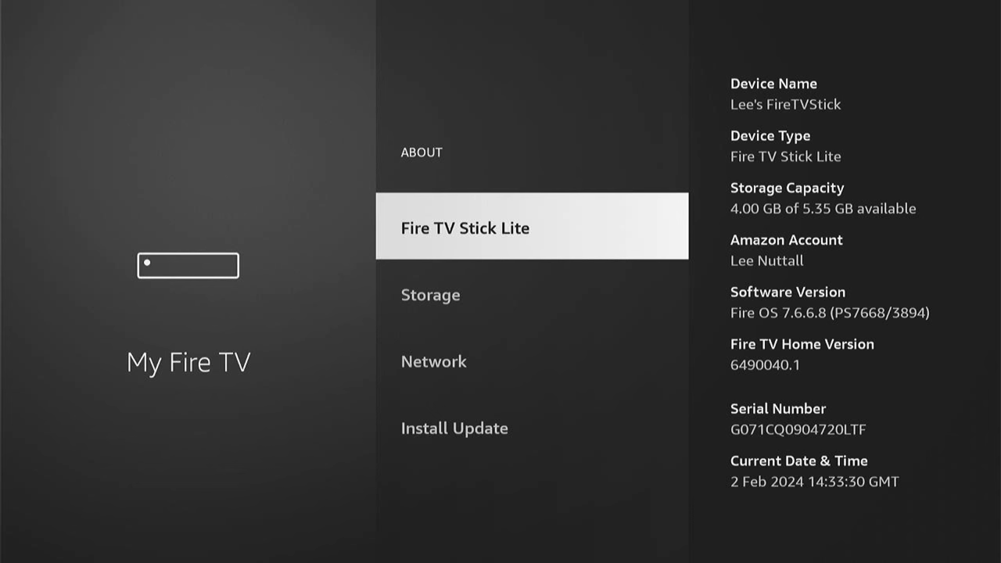
{"action": "key", "text": "Return"}
{"action": "key", "text": "Return"}
{"action": "key", "text": "Return"}
{"action": "key", "text": "Return"}
{"action": "key", "text": "Return"}
{"action": "key", "text": "Return"}
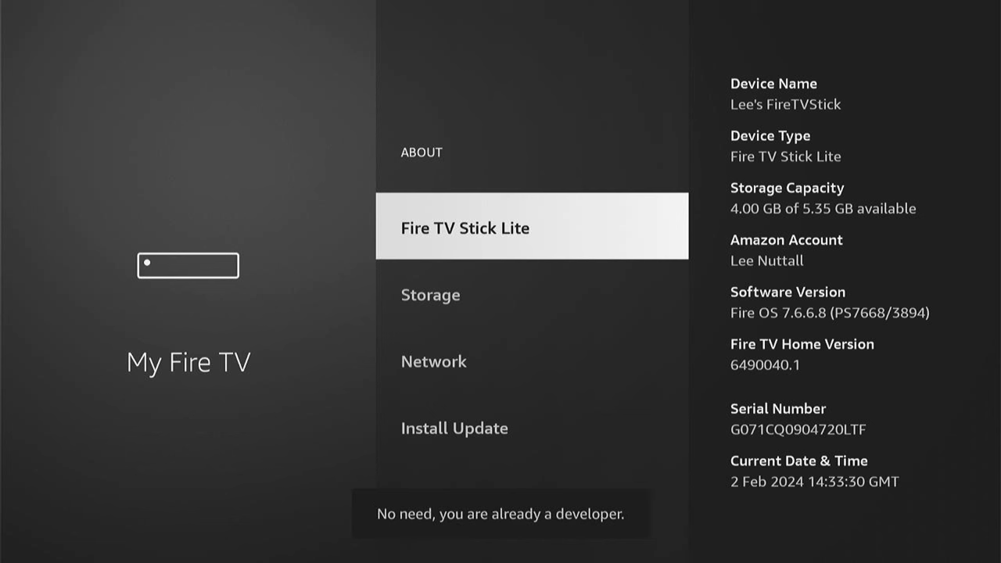
{"action": "key", "text": "Escape"}
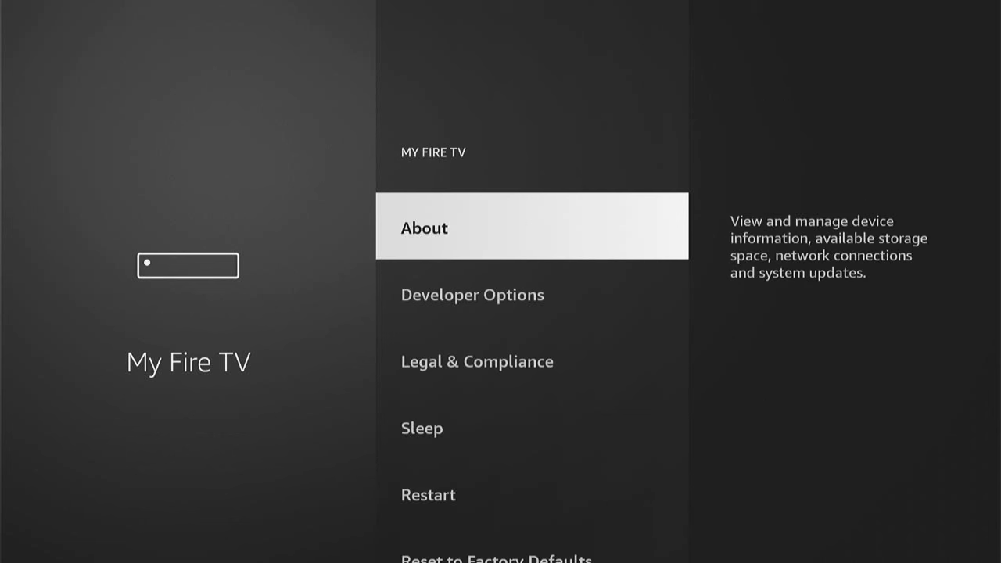
{"action": "key", "text": "Down"}
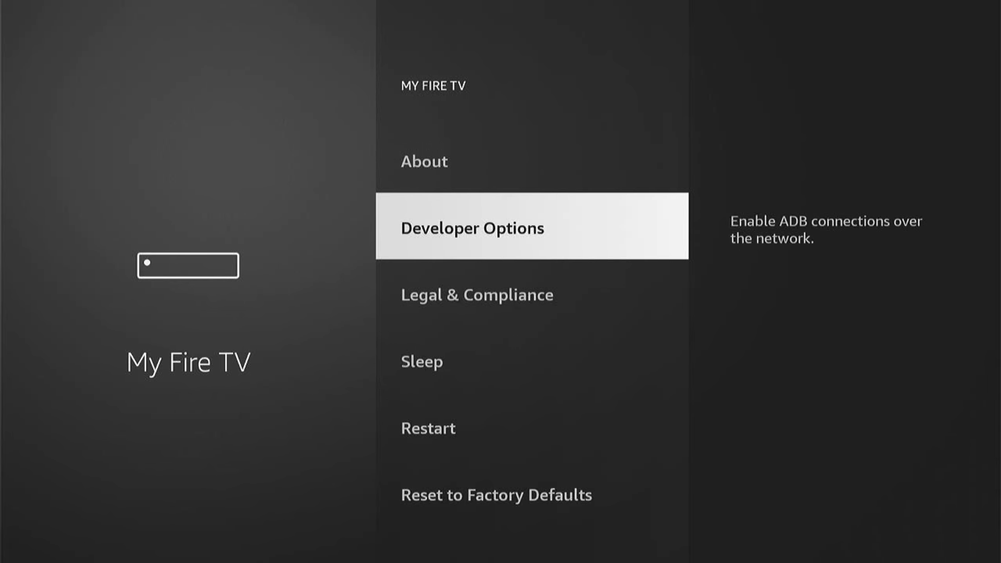
Step: Switch ADB Debugging ON and set Downloader ON under Install unknown apps, then go Home
{"action": "key", "text": "Return"}
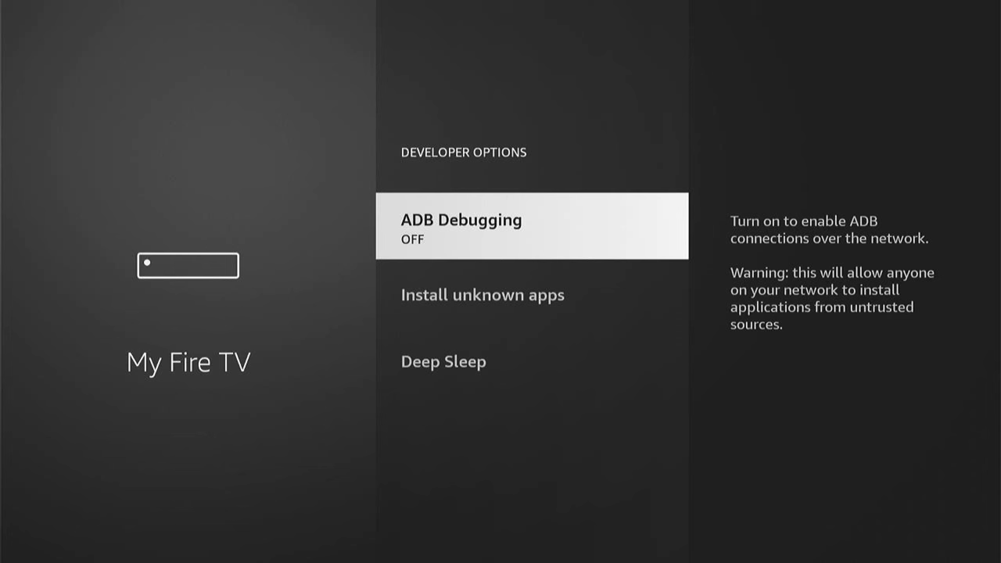
{"action": "key", "text": "Return"}
{"action": "key", "text": "Down"}
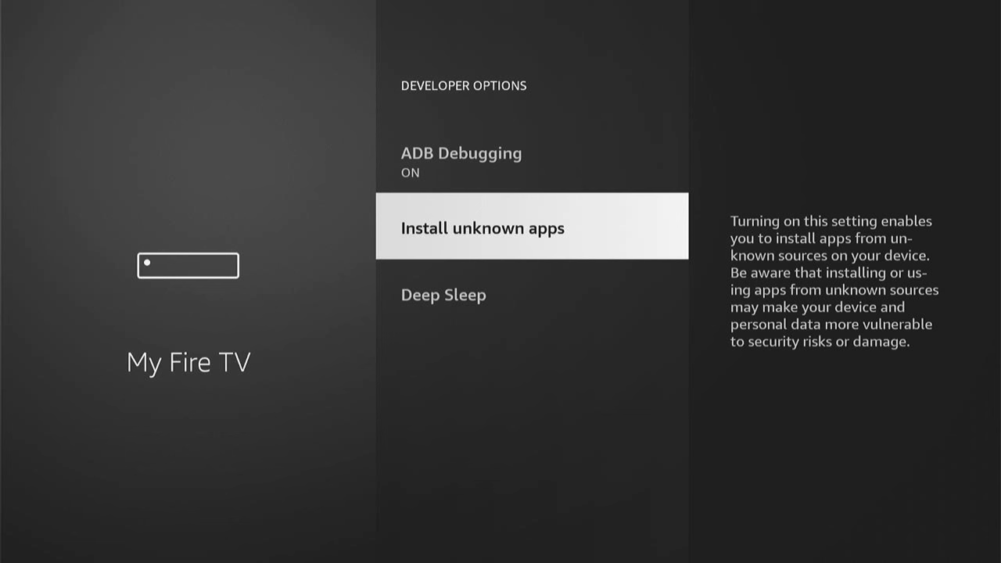
{"action": "key", "text": "Return"}
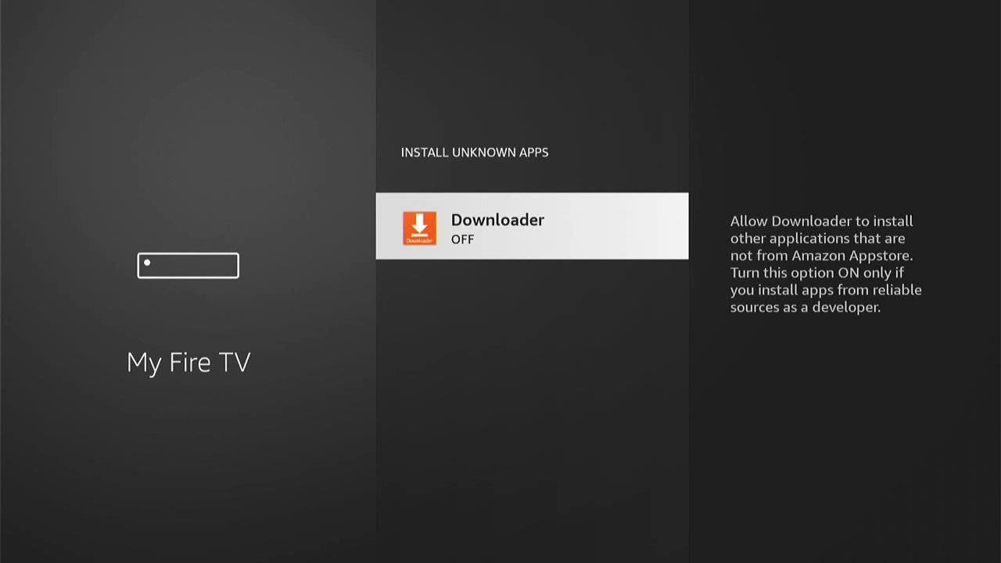
{"action": "key", "text": "Return"}
{"action": "key", "text": "Home"}
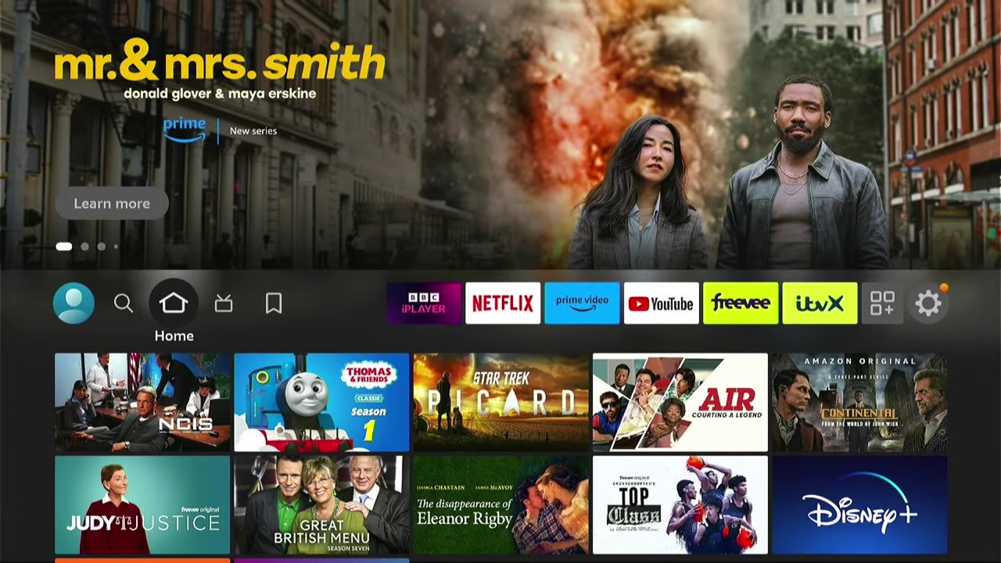
Step: Launch Downloader, grant it media and files access, and dismiss the Quick Start Guide
{"action": "key", "text": "Down"}
{"action": "key", "text": "Down"}
{"action": "key", "text": "Down"}
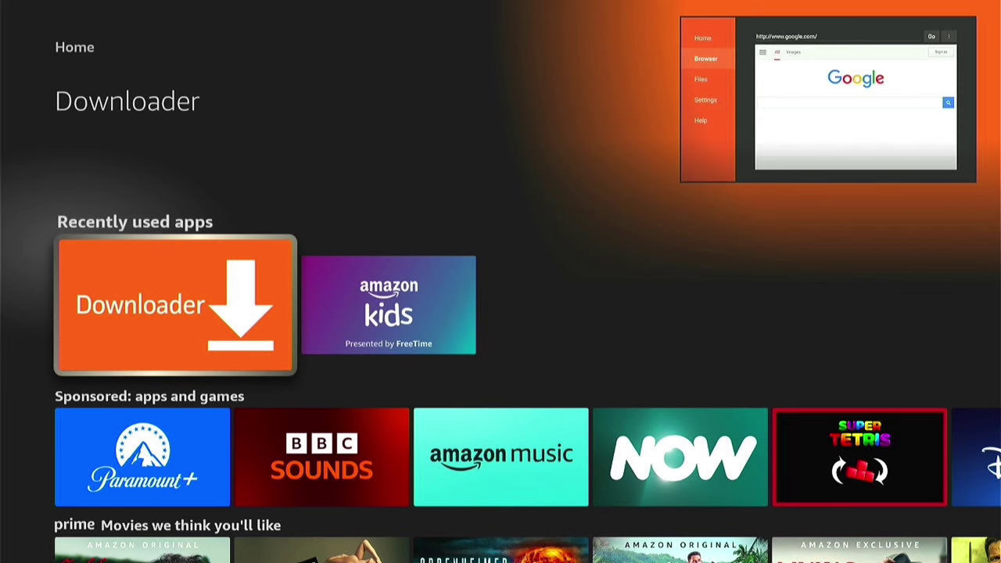
{"action": "key", "text": "Return"}
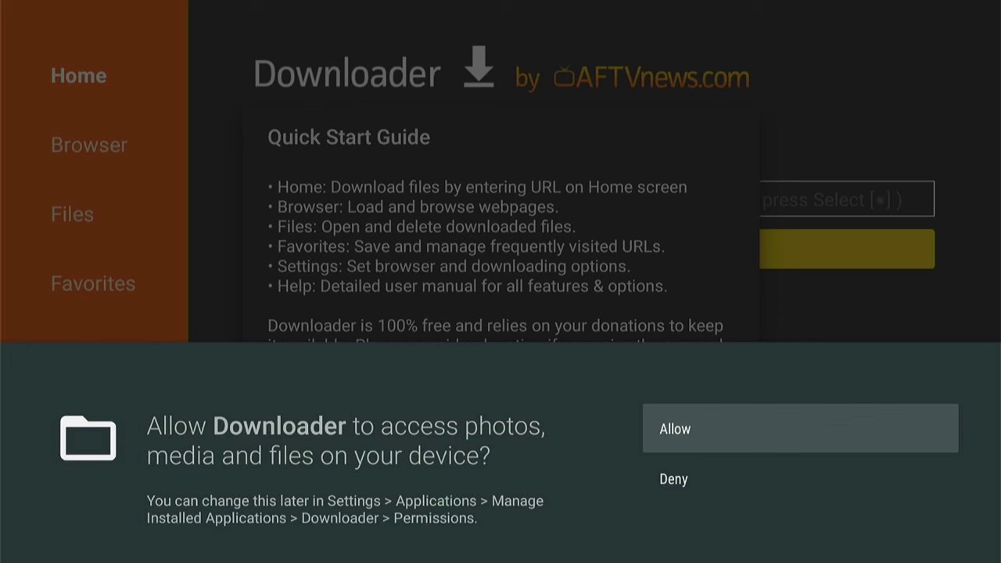
{"action": "key", "text": "Return"}
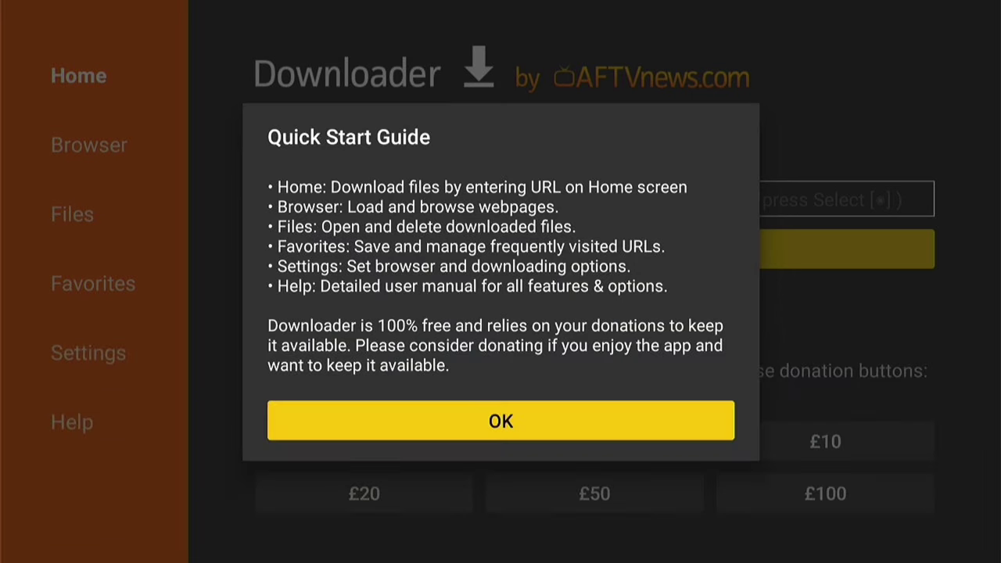
{"action": "key", "text": "Return"}
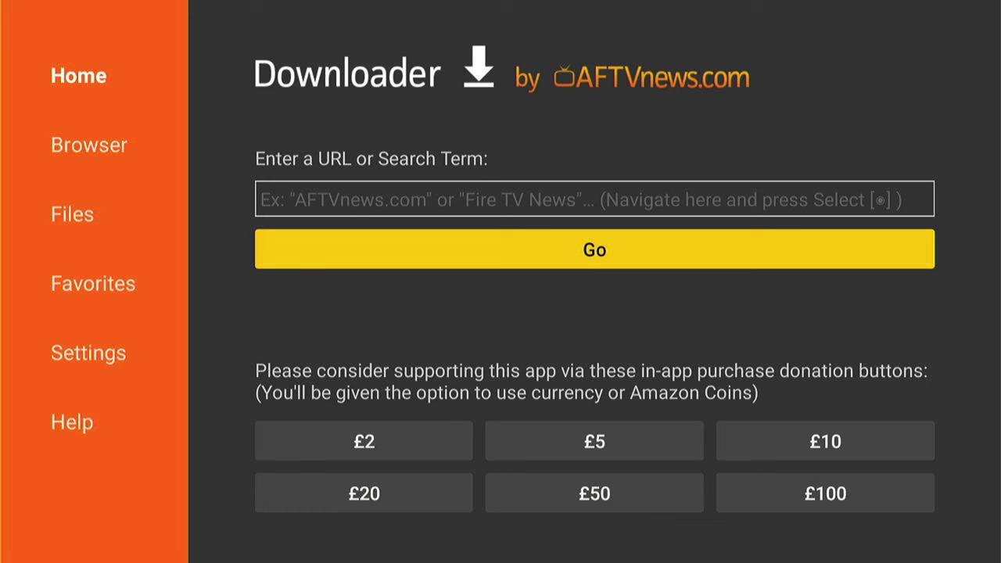
Step: Enter code 73078 in the URL field and press Go to download the 2.5 MB file
{"action": "key", "text": "Up"}
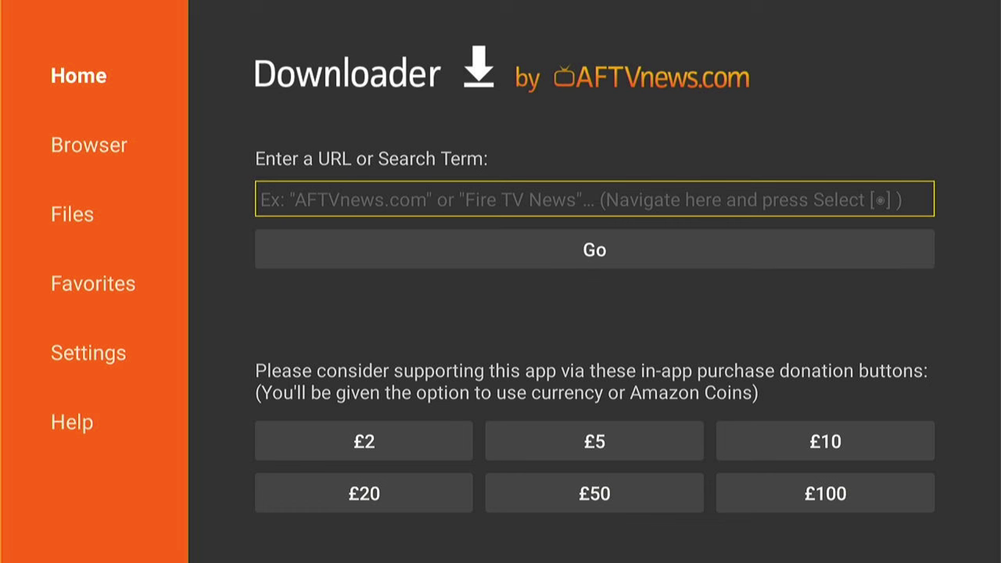
{"action": "key", "text": "Return"}
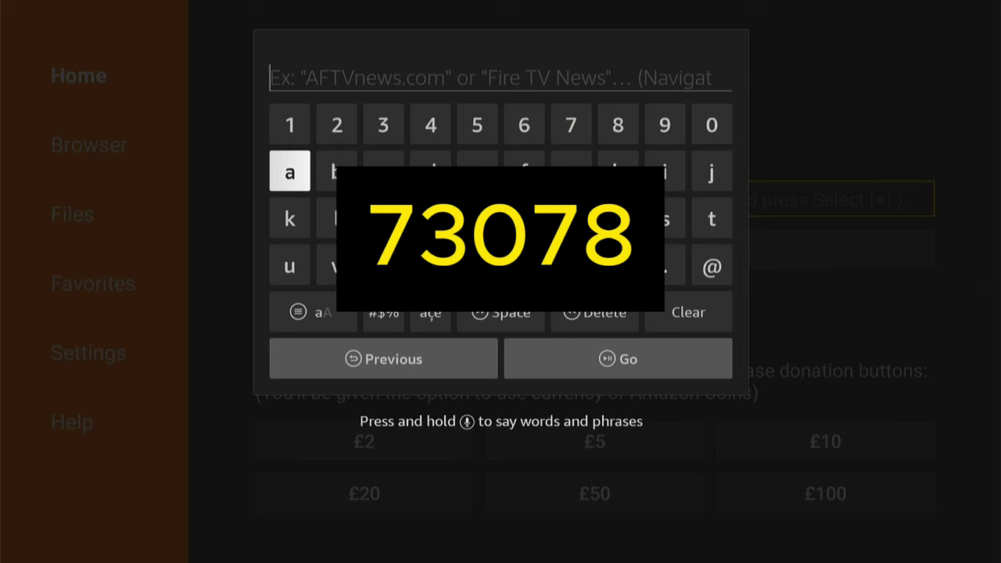
{"action": "key", "text": "Up"}
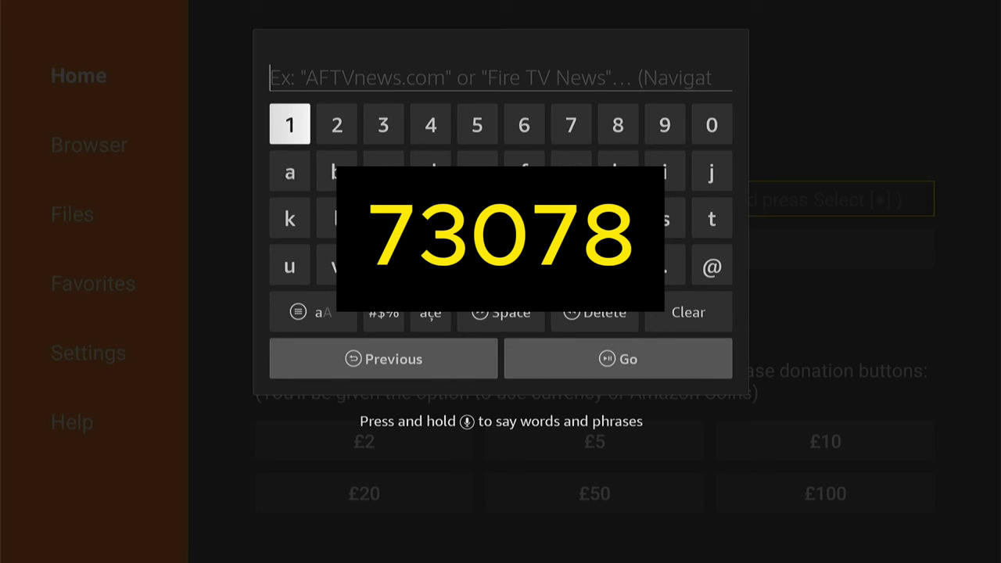
{"action": "key", "text": "Left"}
{"action": "key", "text": "Left"}
{"action": "key", "text": "Left"}
{"action": "key", "text": "Left"}
{"action": "key", "text": "Return"}
{"action": "key", "text": "Right"}
{"action": "key", "text": "Right"}
{"action": "key", "text": "Right"}
{"action": "key", "text": "Right"}
{"action": "key", "text": "Right"}
{"action": "key", "text": "Right"}
{"action": "key", "text": "Return"}
{"action": "key", "text": "Left"}
{"action": "key", "text": "Left"}
{"action": "key", "text": "Left"}
{"action": "key", "text": "Return"}
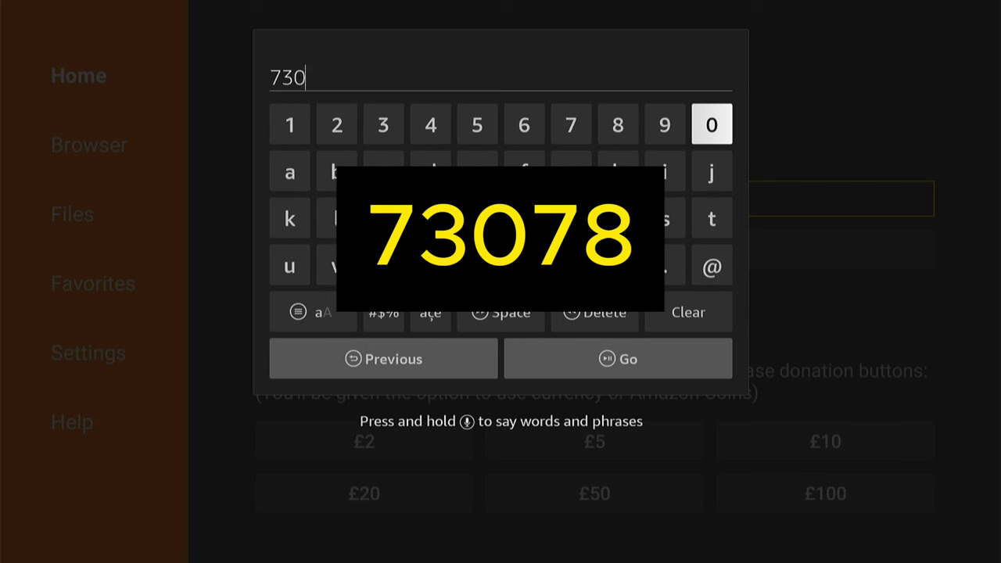
{"action": "key", "text": "Left"}
{"action": "key", "text": "Left"}
{"action": "key", "text": "Left"}
{"action": "key", "text": "Return"}
{"action": "key", "text": "Right"}
{"action": "key", "text": "Return"}
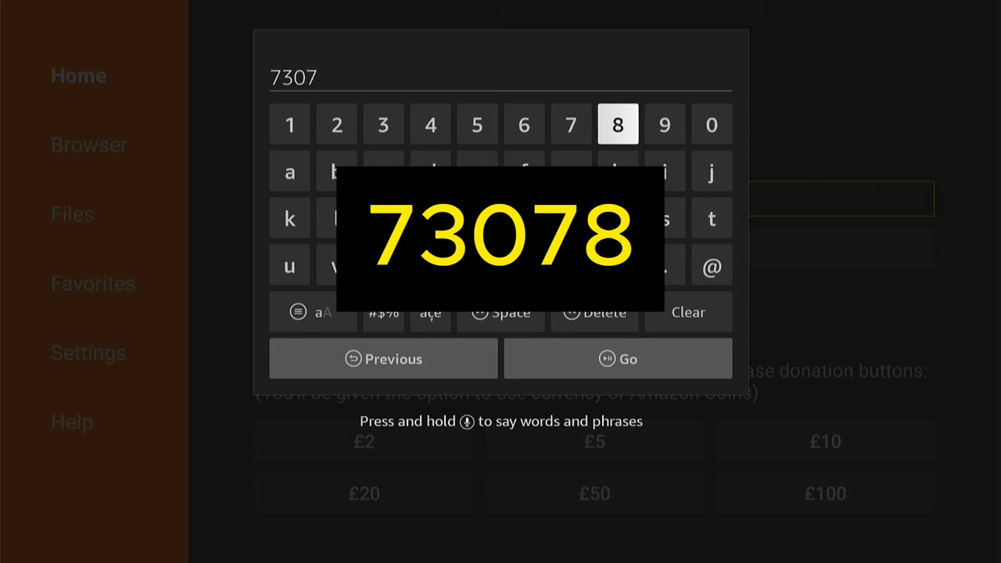
{"action": "key", "text": "Down"}
{"action": "key", "text": "Down"}
{"action": "key", "text": "Down"}
{"action": "key", "text": "Down"}
{"action": "key", "text": "Down"}
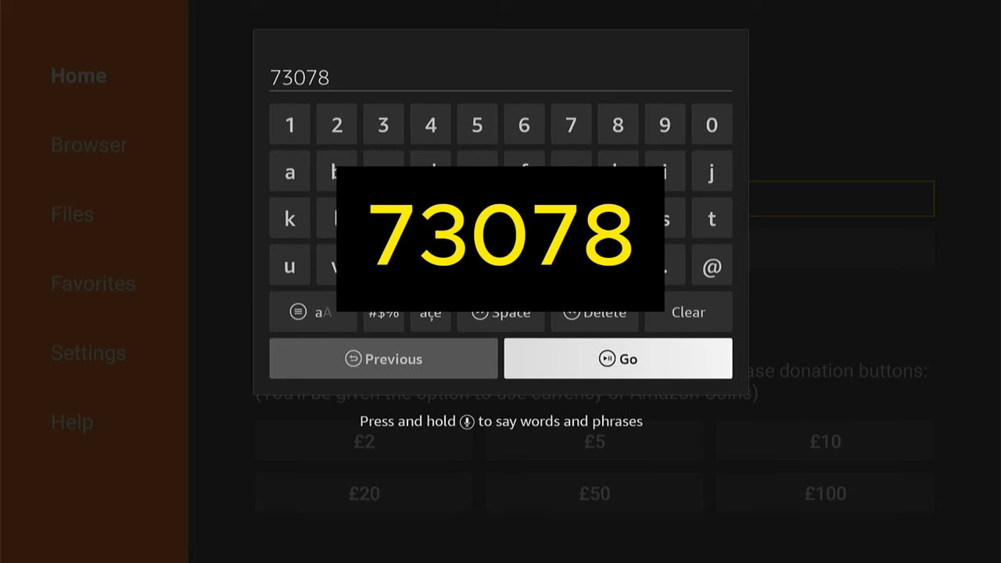
{"action": "key", "text": "Return"}
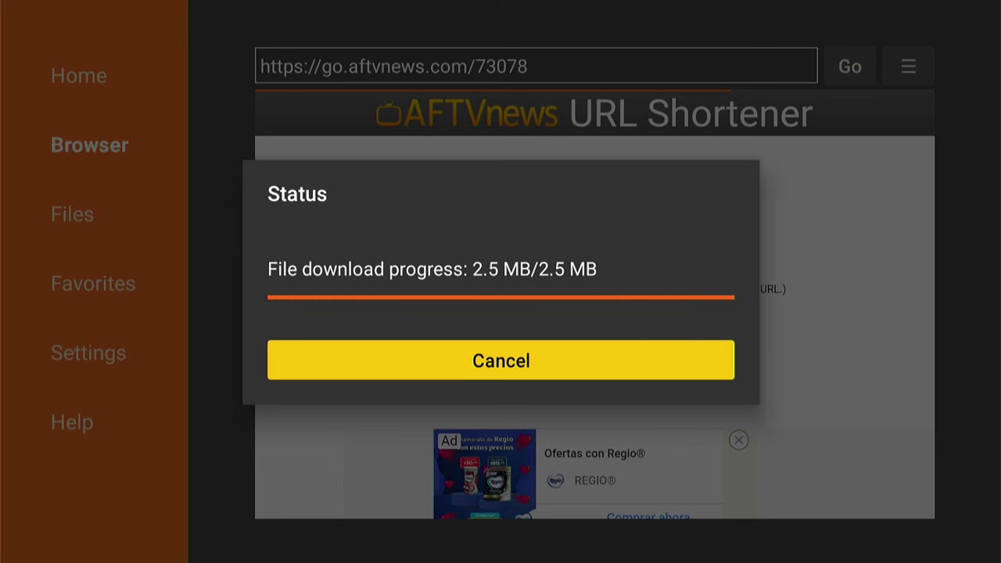
Step: Install Mouse Toggle for Fire TV from the downloaded file and press Done
{"action": "key", "text": "Return"}
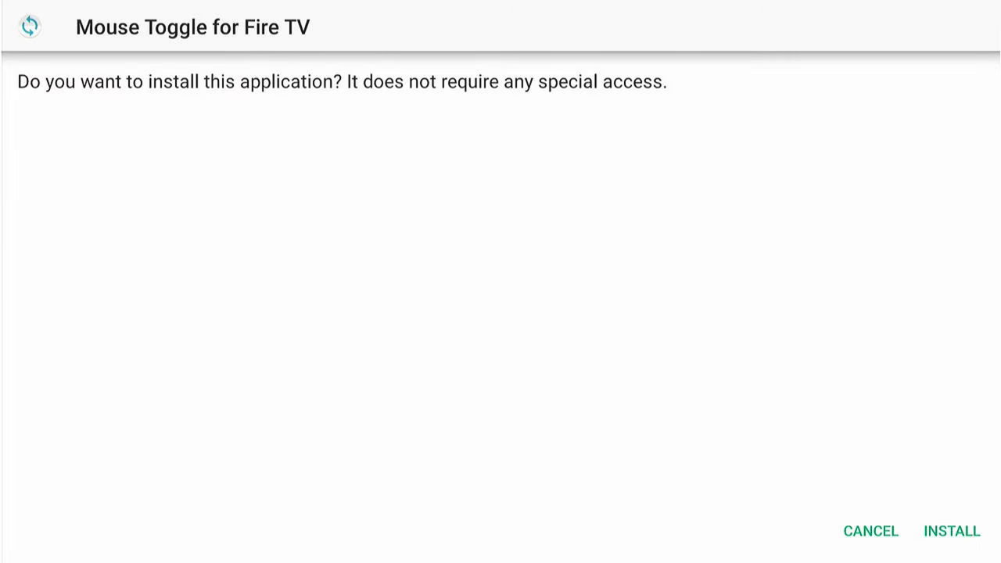
{"action": "key", "text": "Right"}
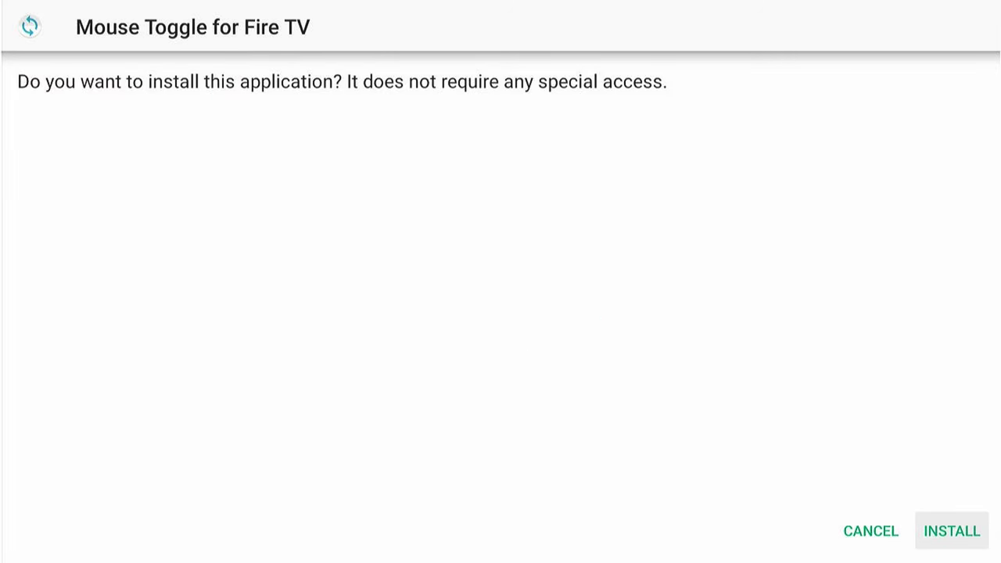
{"action": "key", "text": "Return"}
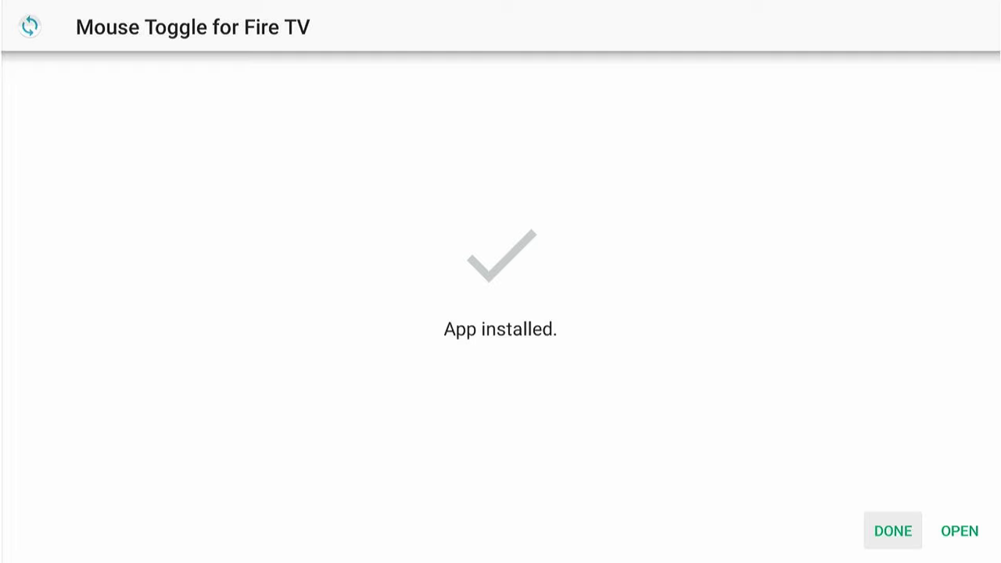
{"action": "key", "text": "Return"}
Step: Delete the leftover apk file and confirm the deletion
{"action": "key", "text": "Right"}
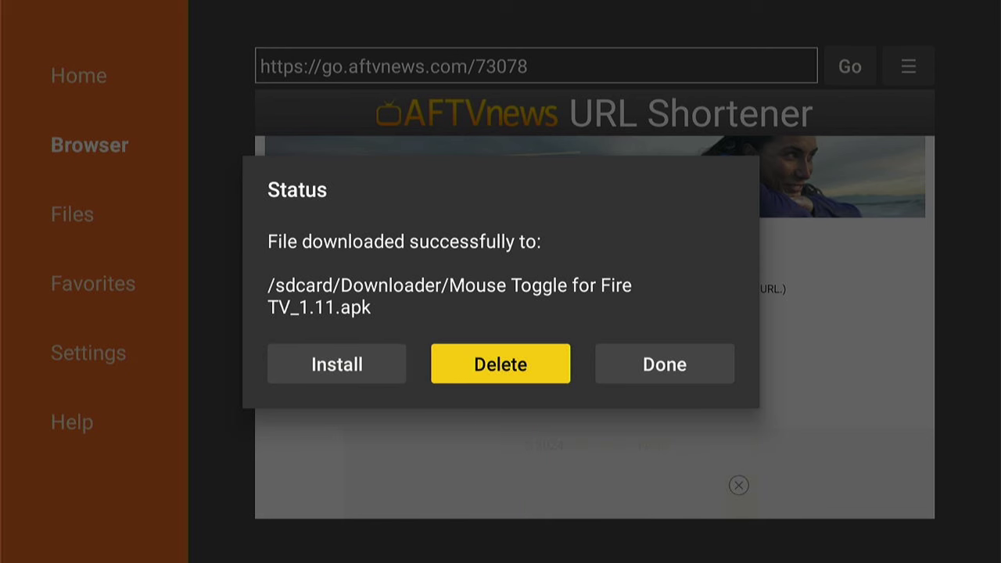
{"action": "key", "text": "Return"}
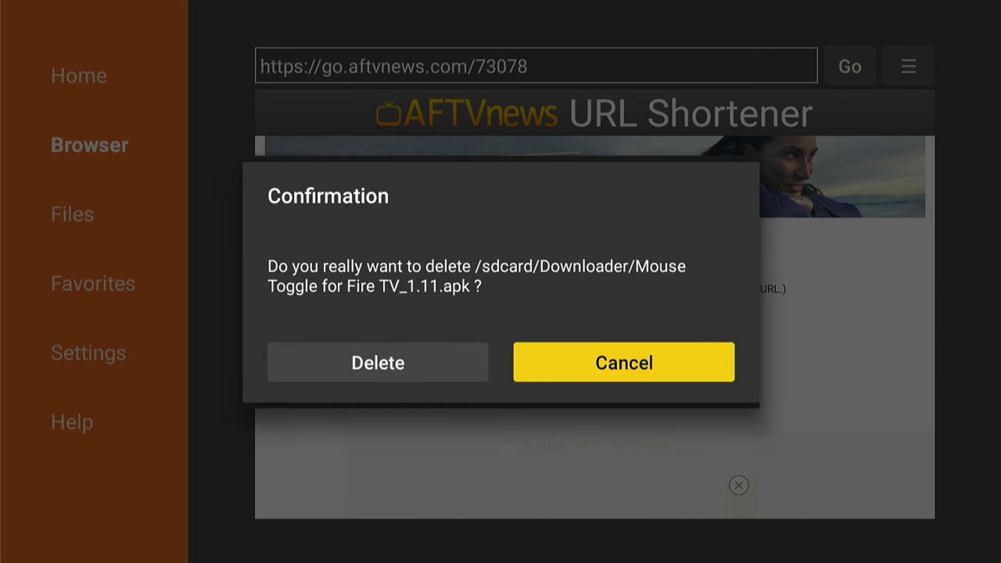
{"action": "key", "text": "Left"}
{"action": "key", "text": "Return"}
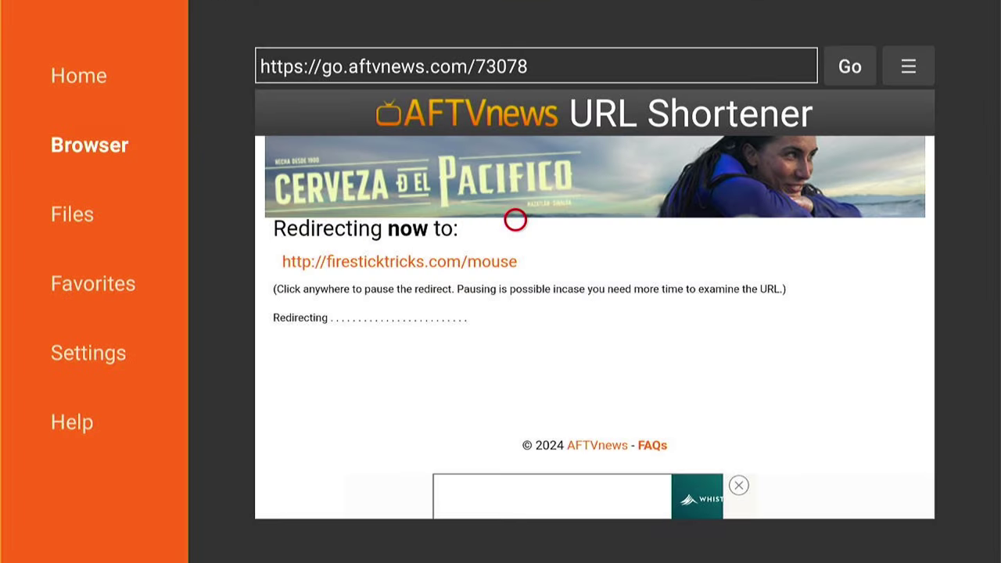
Step: Leave Downloader, browse the installed apps in My Apps, then return Home
{"action": "key", "text": "Home"}
{"action": "key", "text": "Right"}
{"action": "key", "text": "Right"}
{"action": "key", "text": "Right"}
{"action": "key", "text": "Right"}
{"action": "key", "text": "Right"}
{"action": "key", "text": "Right"}
{"action": "key", "text": "Right"}
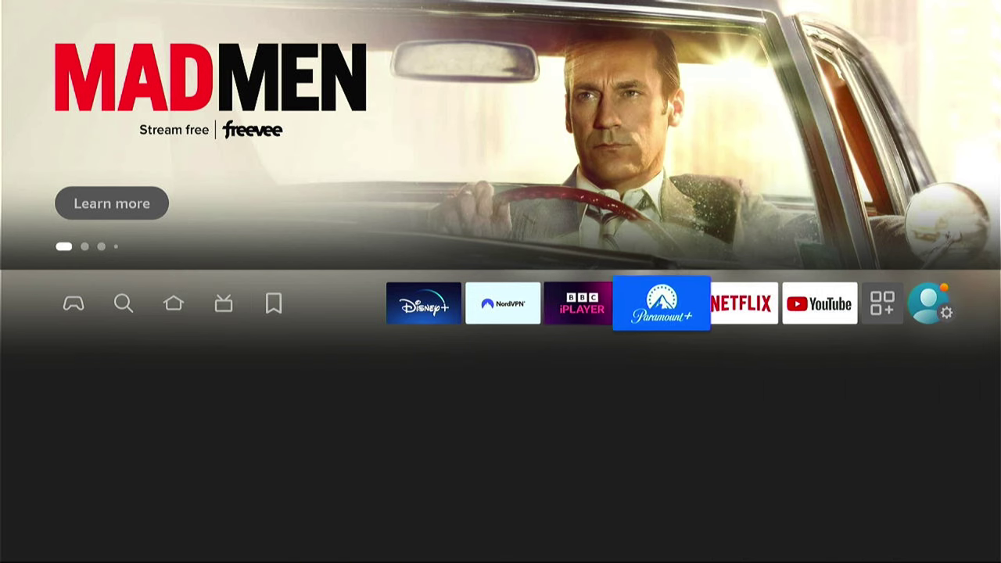
{"action": "key", "text": "Right"}
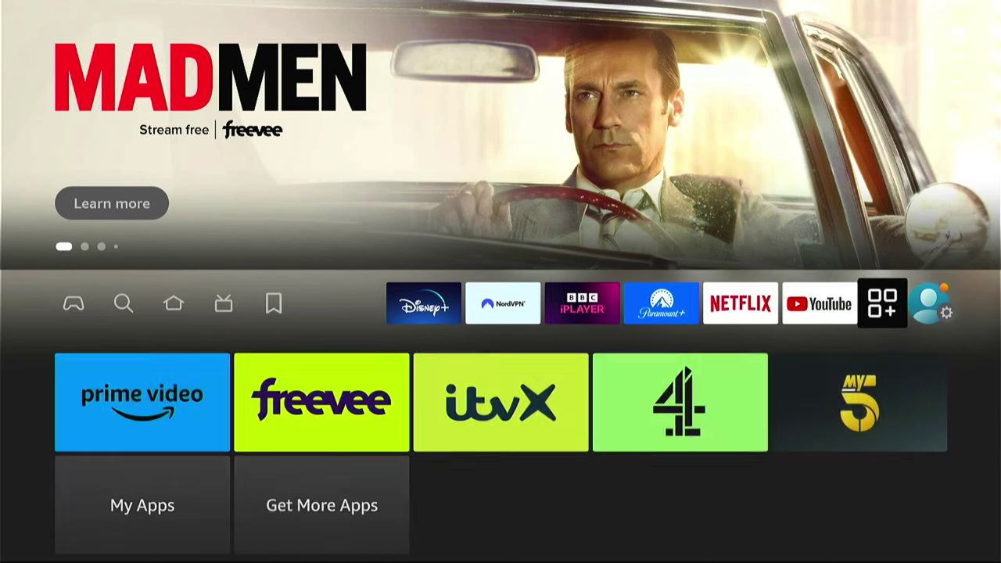
{"action": "key", "text": "Down"}
{"action": "key", "text": "Down"}
{"action": "key", "text": "Return"}
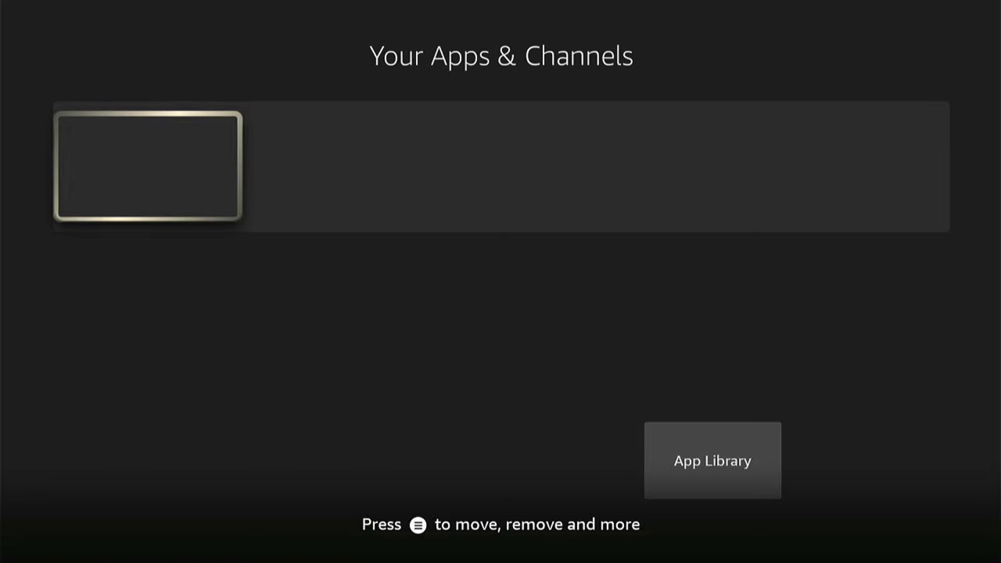
{"action": "key", "text": "Down"}
{"action": "key", "text": "Down"}
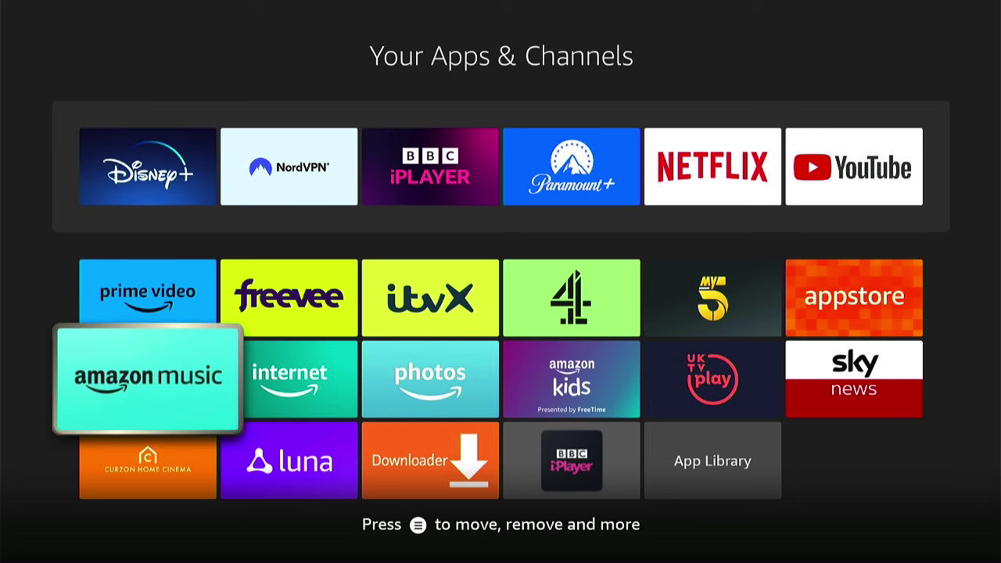
{"action": "key", "text": "Down"}
{"action": "key", "text": "Home"}
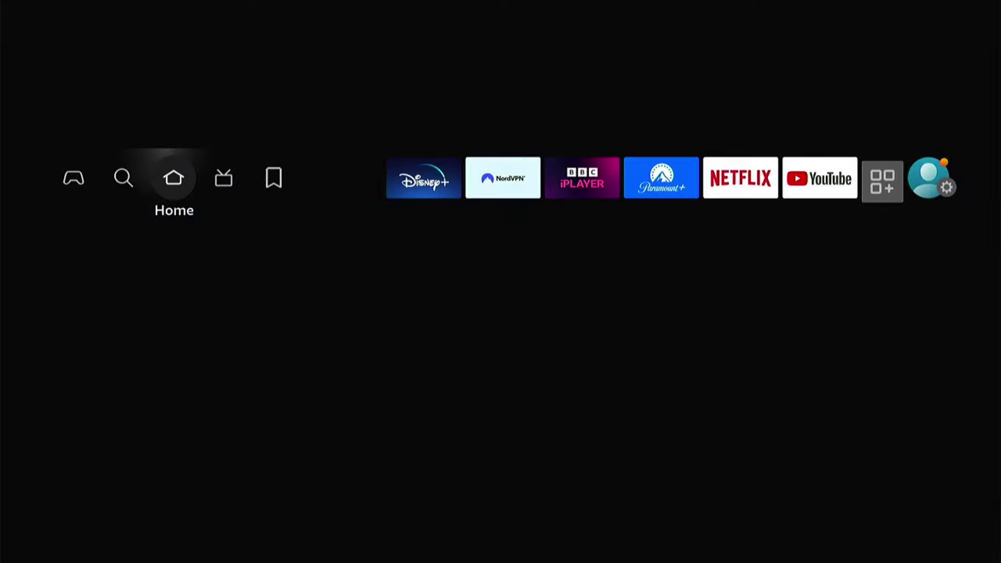
Step: Open the Settings grid from the home screen's gear icon
{"action": "key", "text": "Right"}
{"action": "key", "text": "Right"}
{"action": "key", "text": "Right"}
{"action": "key", "text": "Right"}
{"action": "key", "text": "Right"}
{"action": "key", "text": "Right"}
{"action": "key", "text": "Right"}
{"action": "key", "text": "Right"}
{"action": "key", "text": "Right"}
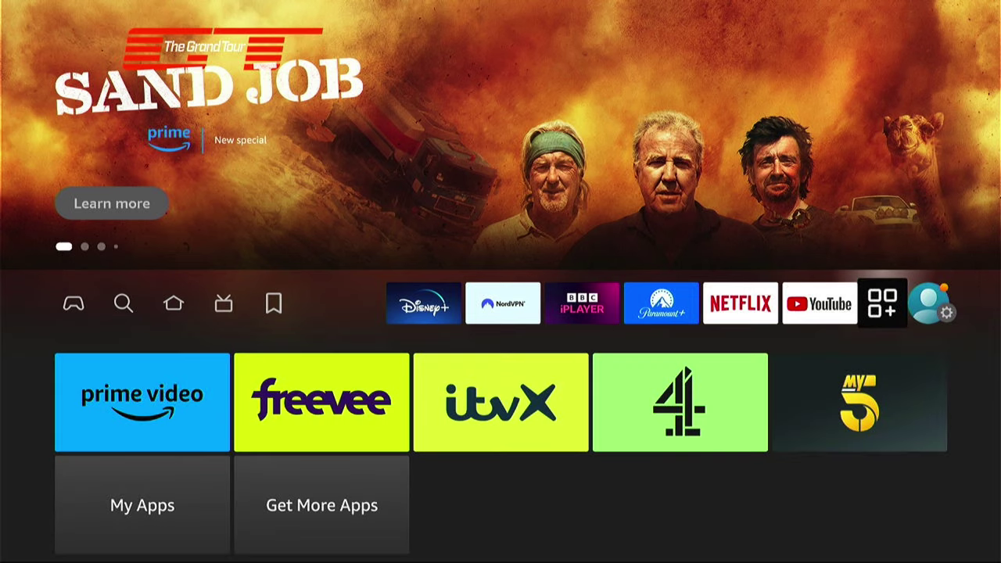
{"action": "key", "text": "Right"}
{"action": "key", "text": "Down"}
{"action": "key", "text": "Down"}
{"action": "key", "text": "Down"}
{"action": "key", "text": "Right"}
{"action": "key", "text": "Return"}
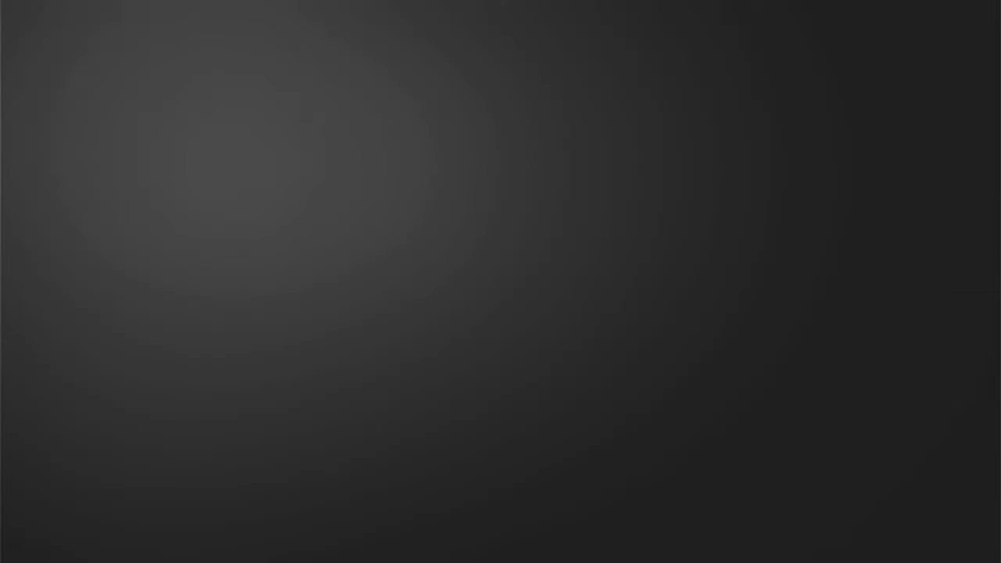
{"action": "key", "text": "Down"}
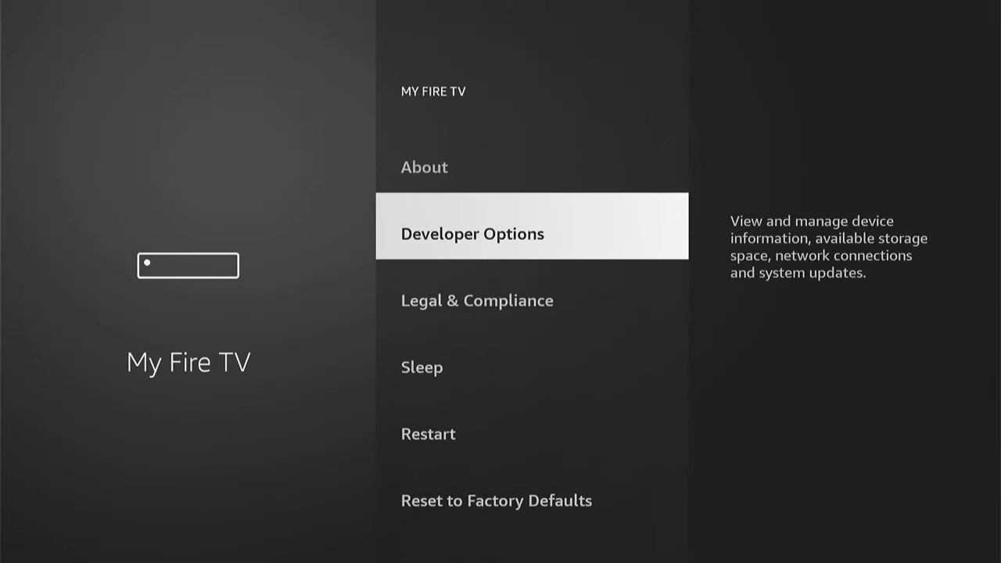
{"action": "key", "text": "Return"}
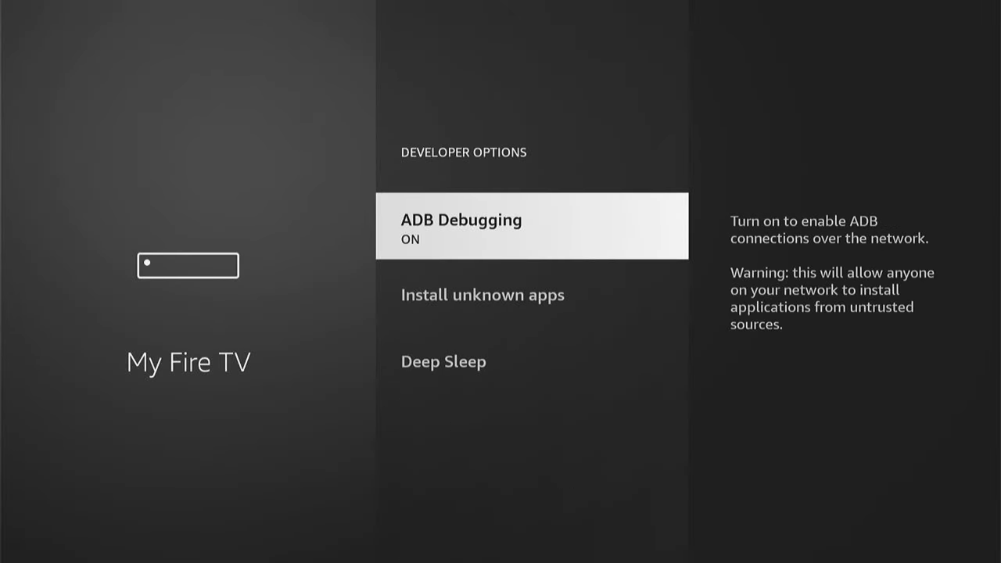
{"action": "key", "text": "Down"}
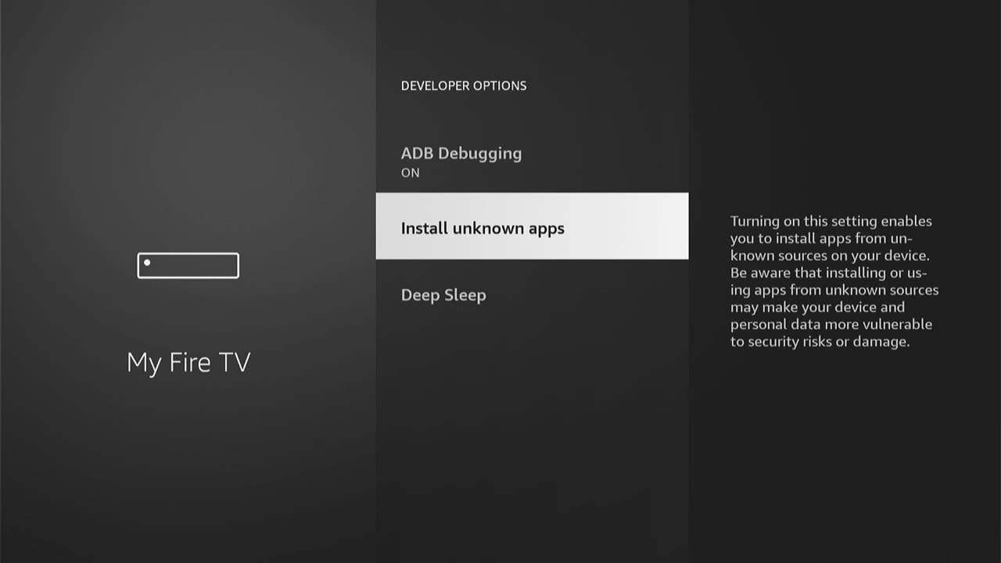
{"action": "key", "text": "Return"}
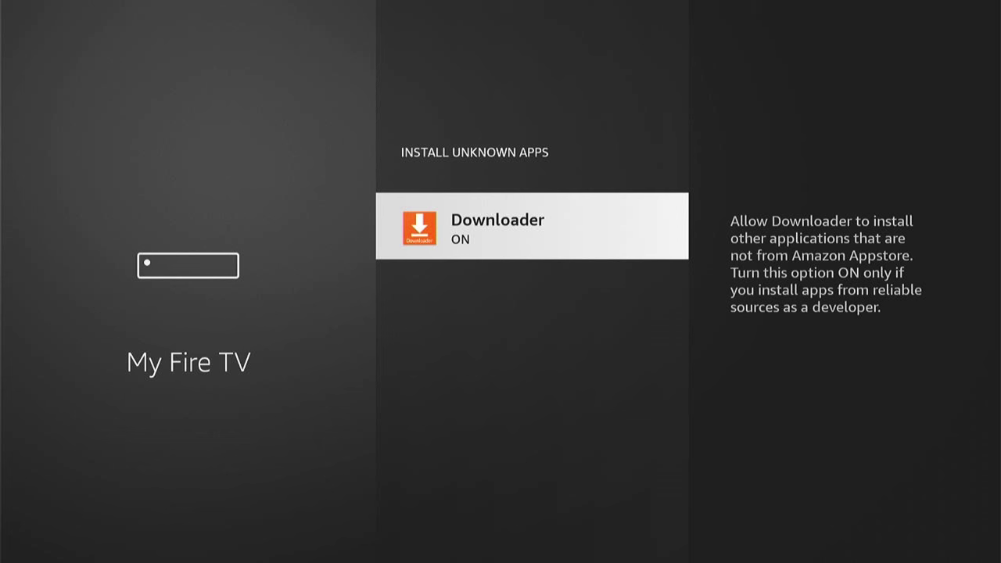
{"action": "key", "text": "Escape"}
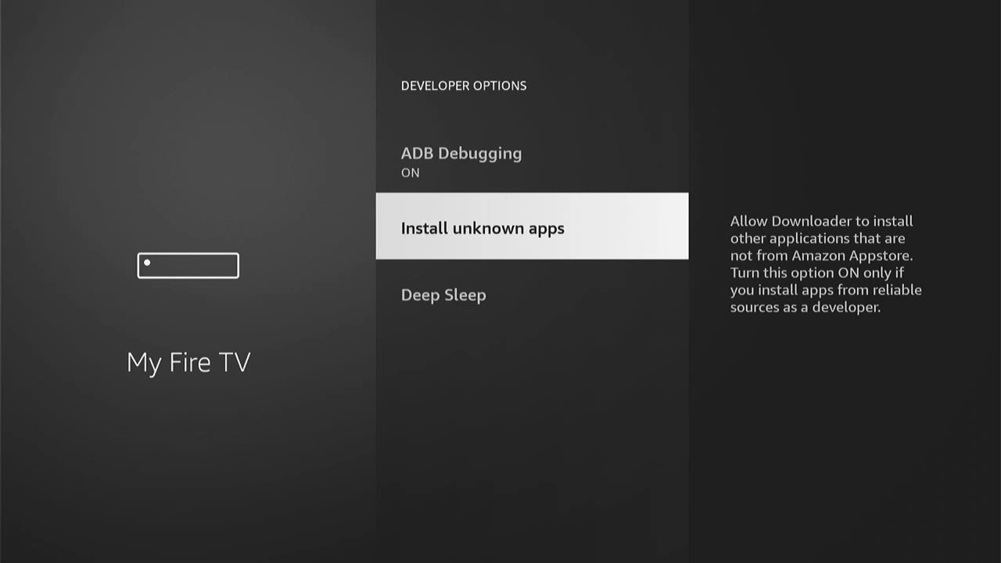
{"action": "key", "text": "Escape"}
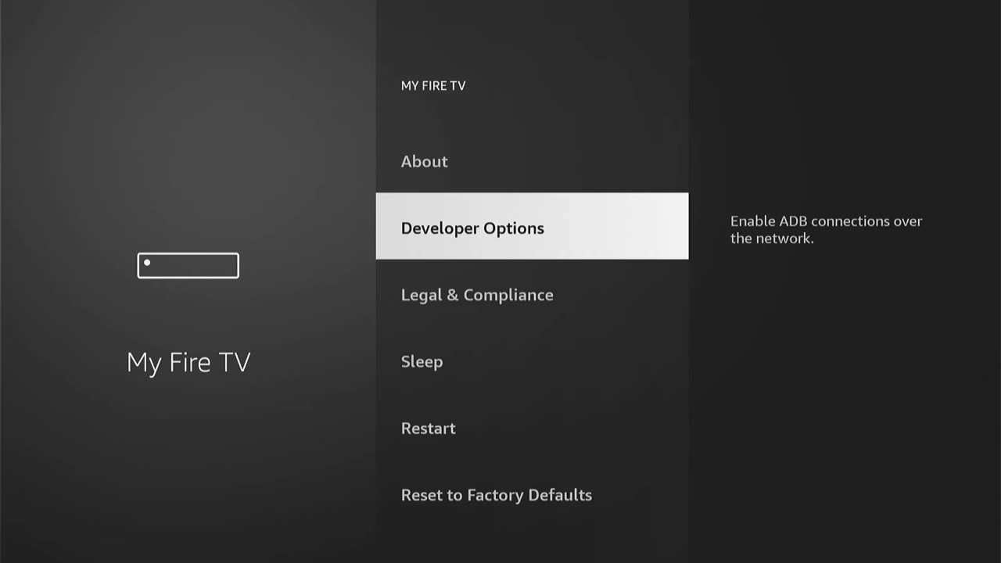
{"action": "key", "text": "Escape"}
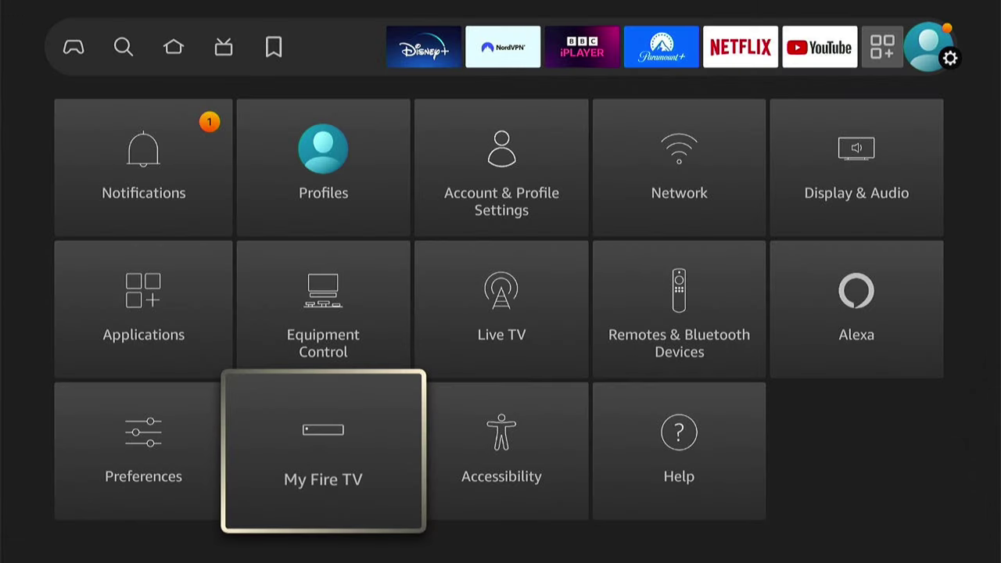
Step: Launch Mouse Toggle for Fire TV from Applications > Manage Installed Applications
{"action": "key", "text": "Up"}
{"action": "key", "text": "Left"}
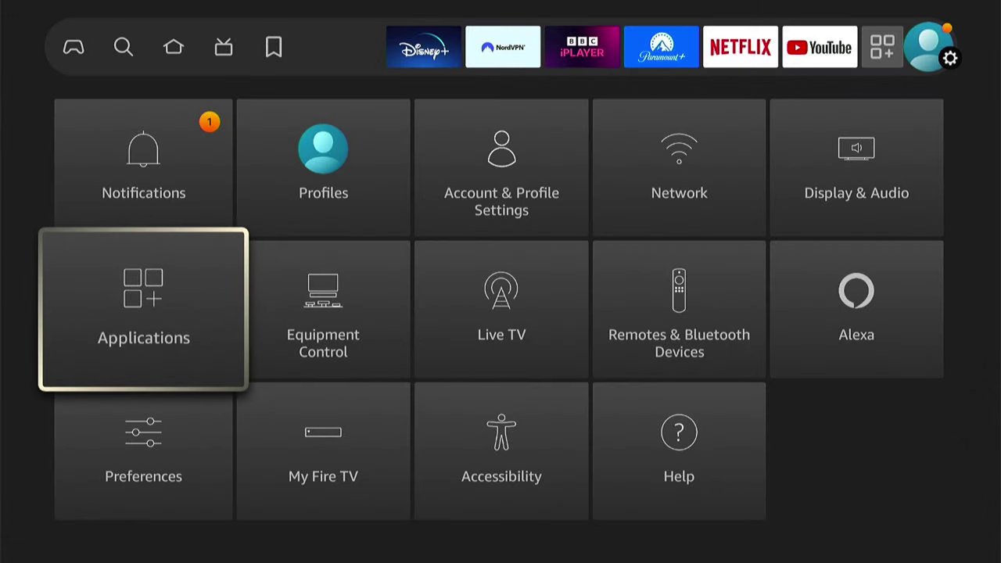
{"action": "key", "text": "Return"}
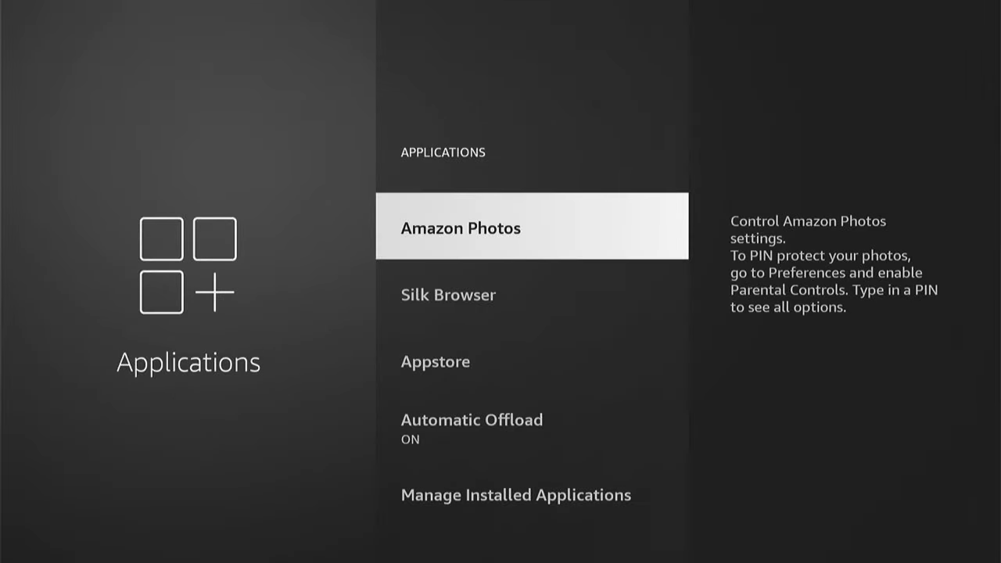
{"action": "key", "text": "Down"}
{"action": "key", "text": "Down"}
{"action": "key", "text": "Down"}
{"action": "key", "text": "Down"}
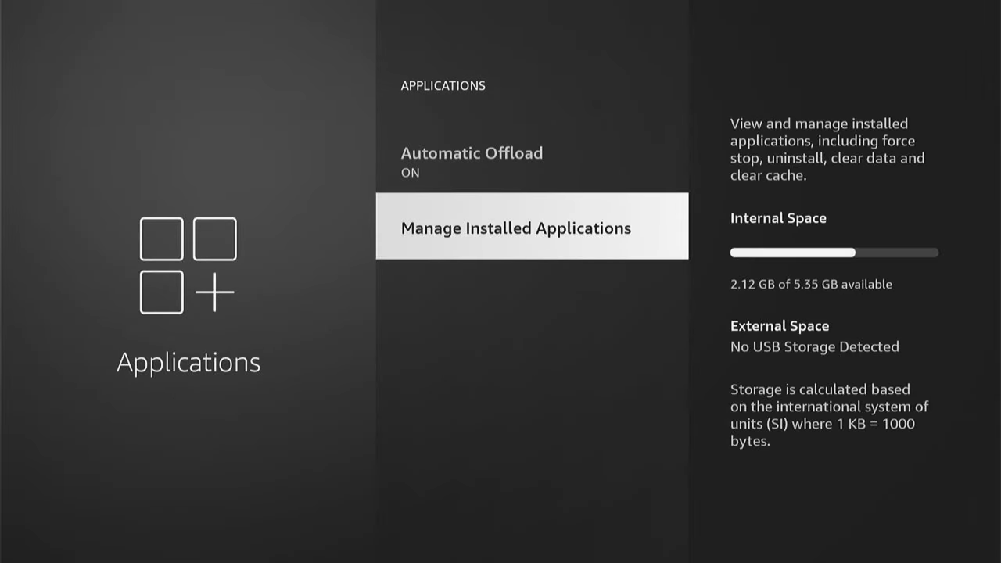
{"action": "key", "text": "Return"}
{"action": "key", "text": "Down"}
{"action": "key", "text": "Down"}
{"action": "key", "text": "Down"}
{"action": "key", "text": "Down"}
{"action": "key", "text": "Down"}
{"action": "key", "text": "Down"}
{"action": "key", "text": "Down"}
{"action": "key", "text": "Down"}
{"action": "key", "text": "Down"}
{"action": "key", "text": "Down"}
{"action": "key", "text": "Down"}
{"action": "key", "text": "Down"}
{"action": "key", "text": "Down"}
{"action": "key", "text": "Down"}
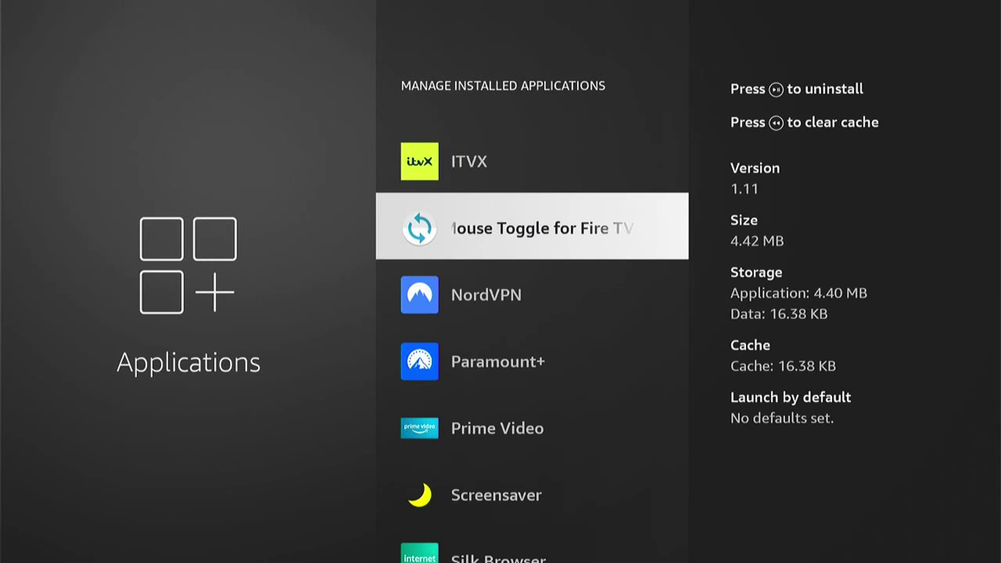
{"action": "key", "text": "Return"}
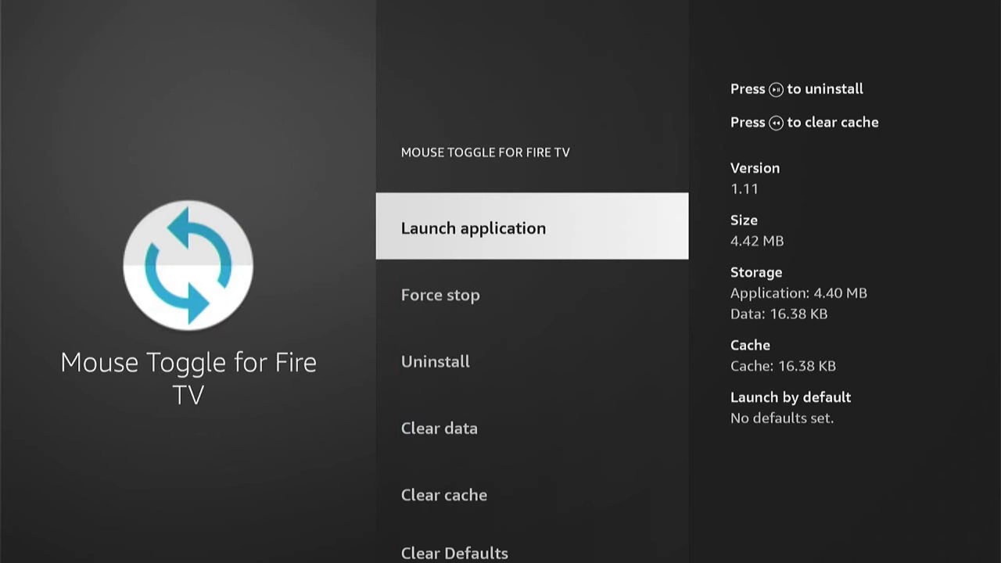
{"action": "key", "text": "Return"}
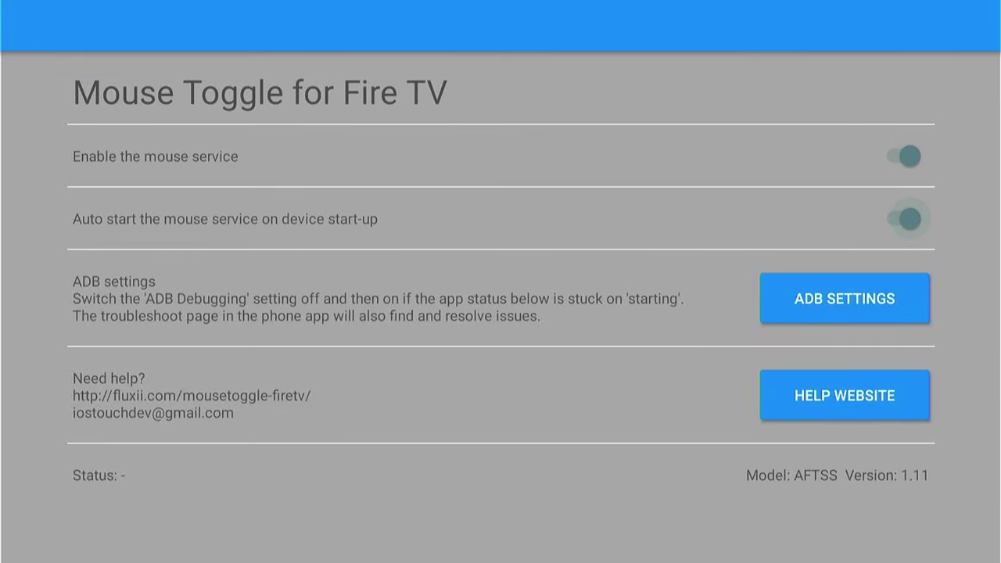
Step: Tick 'Always allow from this computer' and accept the USB debugging prompt with OK
{"action": "key", "text": "Down"}
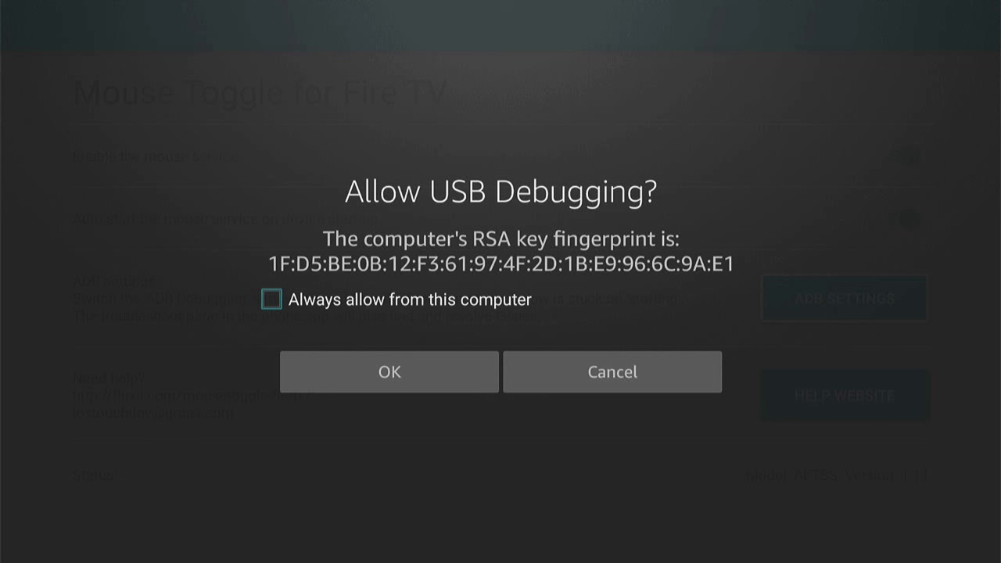
{"action": "key", "text": "Return"}
{"action": "key", "text": "Down"}
{"action": "key", "text": "Return"}
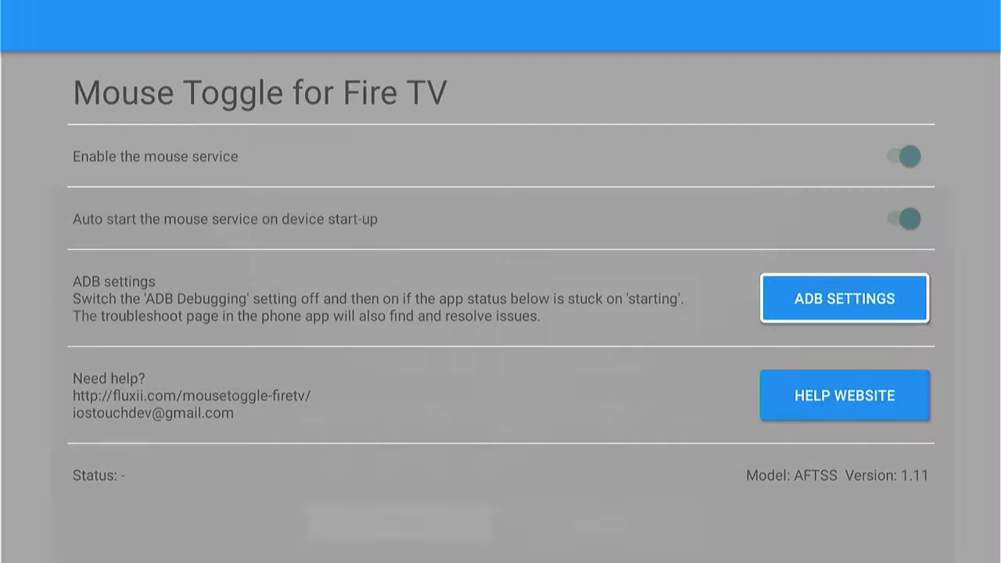
{"action": "key", "text": "Up"}
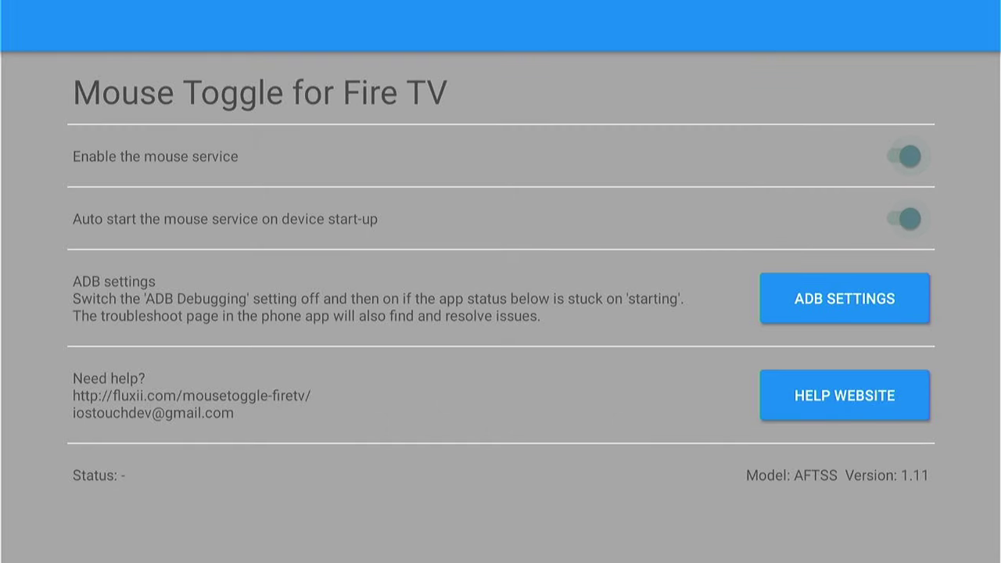
Step: Switch the mouse service off and on, and cycle auto-start on device start-up until it ends on
{"action": "key", "text": "Return"}
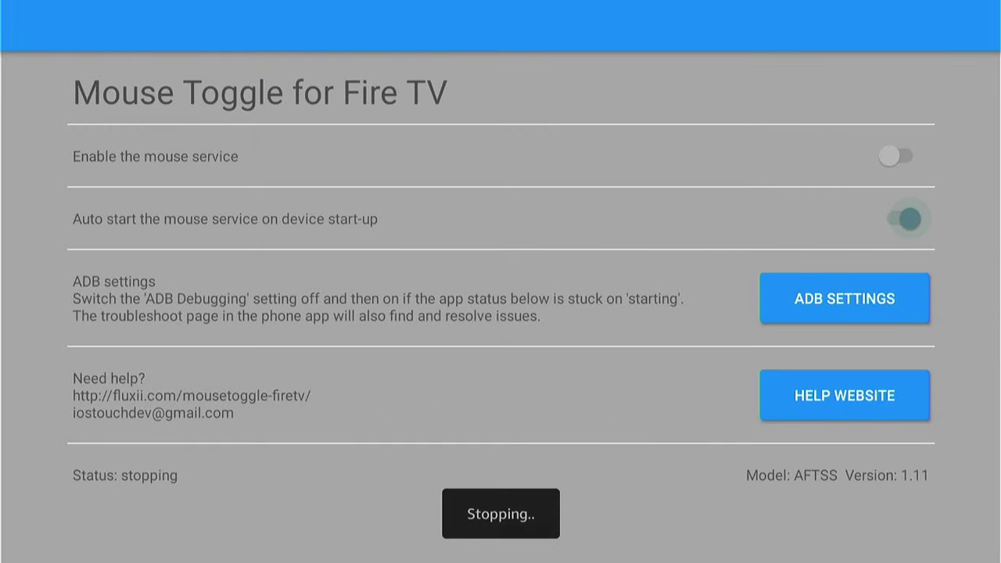
{"action": "key", "text": "Down"}
{"action": "key", "text": "Return"}
{"action": "key", "text": "Return"}
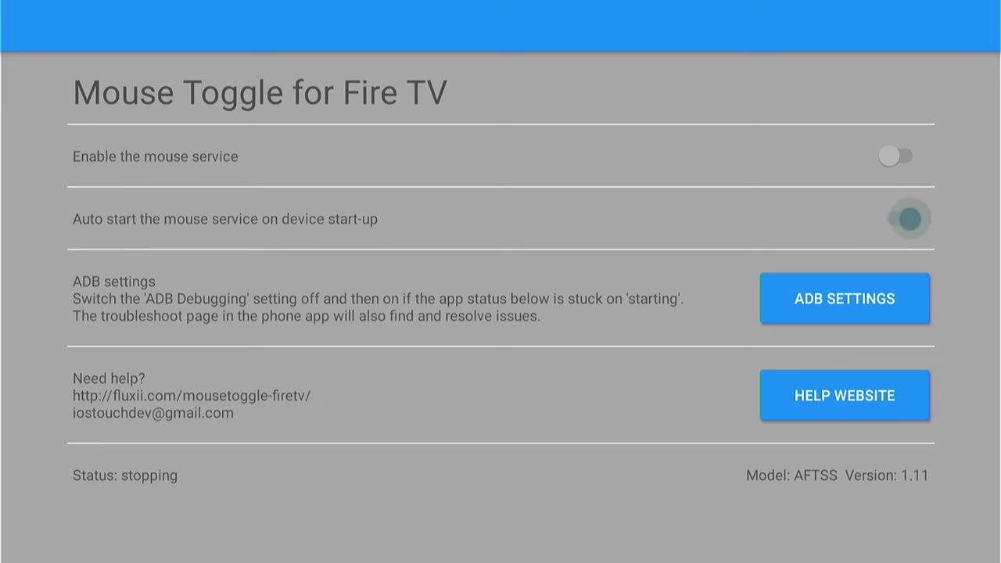
{"action": "key", "text": "Return"}
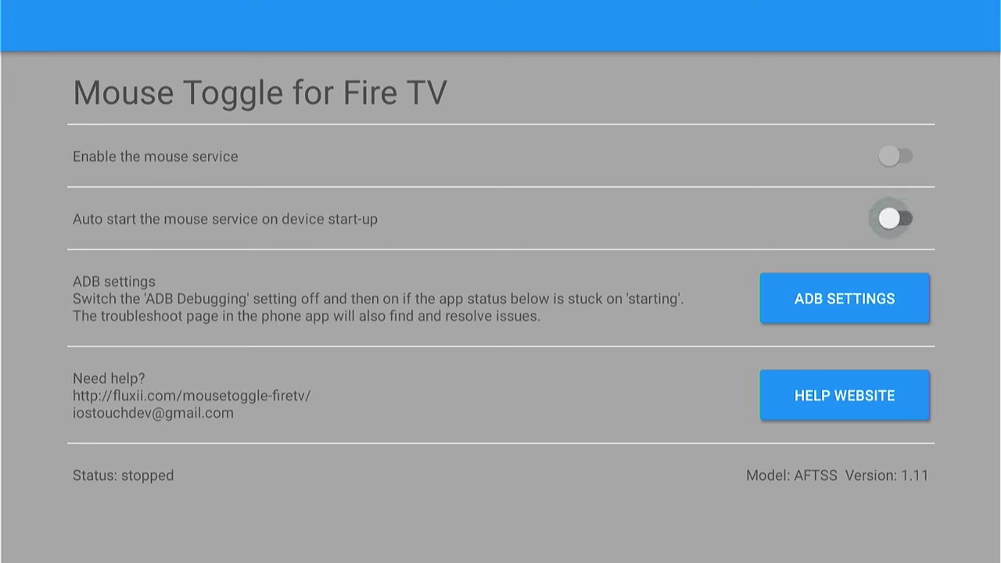
{"action": "key", "text": "Down"}
{"action": "key", "text": "Up"}
{"action": "key", "text": "Up"}
{"action": "key", "text": "Return"}
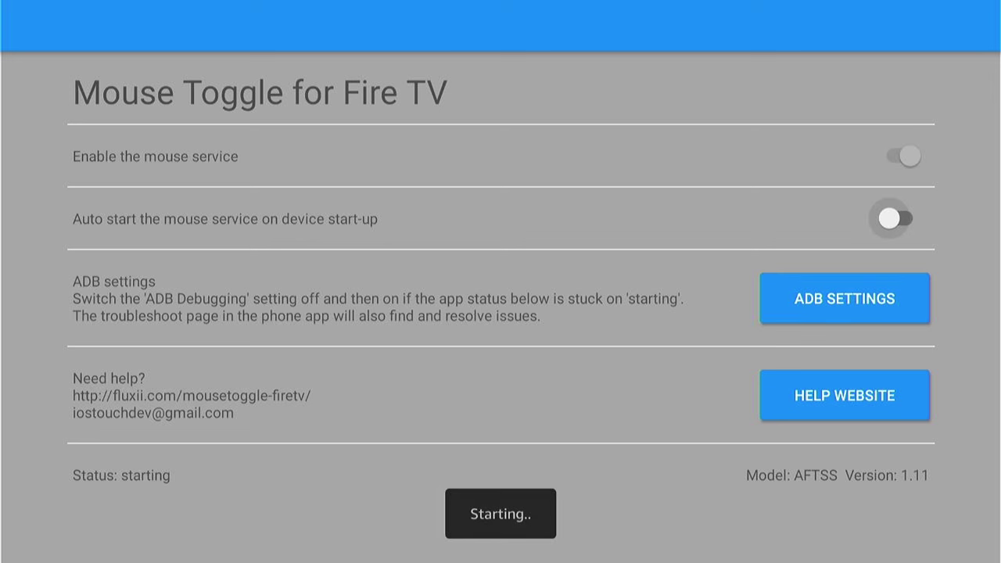
{"action": "key", "text": "Up"}
{"action": "key", "text": "Return"}
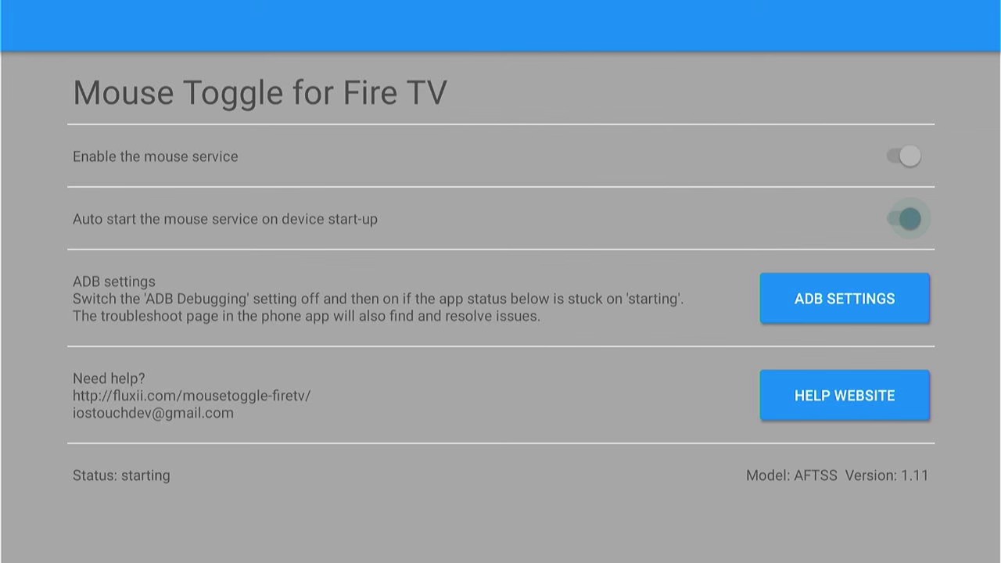
Step: Browse between ADB SETTINGS and HELP WEBSITE, then go back to the Fire TV home screen
{"action": "key", "text": "Down"}
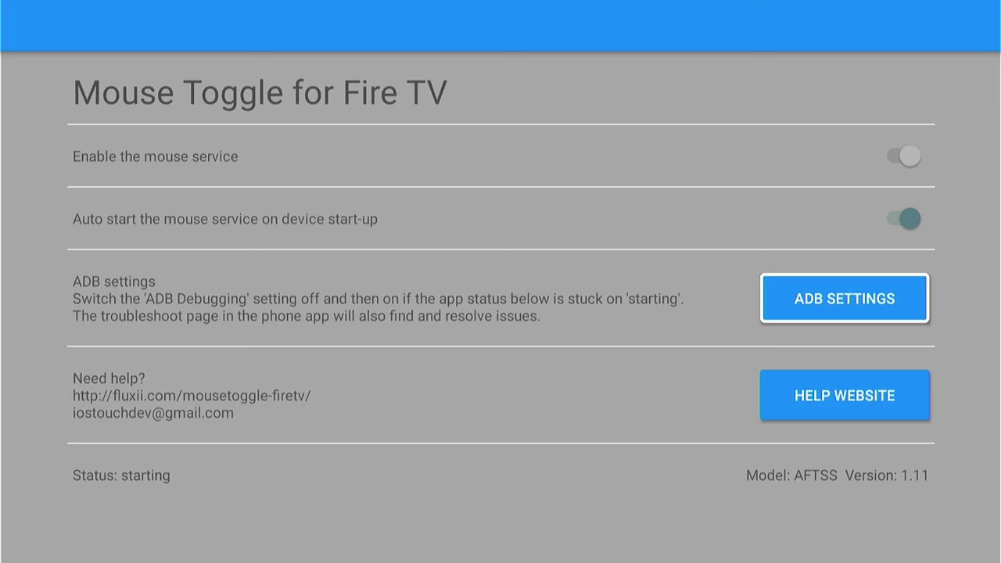
{"action": "key", "text": "Down"}
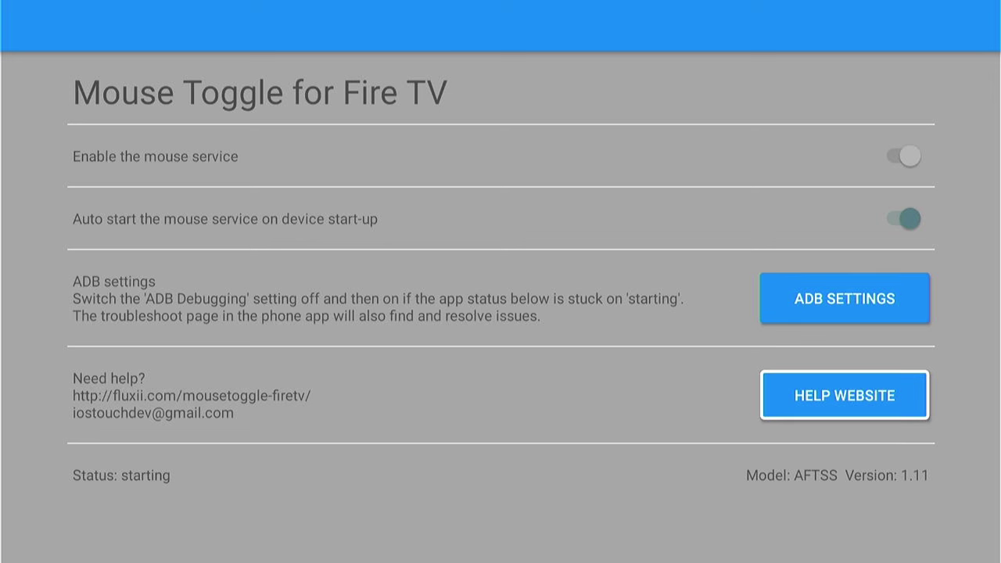
{"action": "key", "text": "Up"}
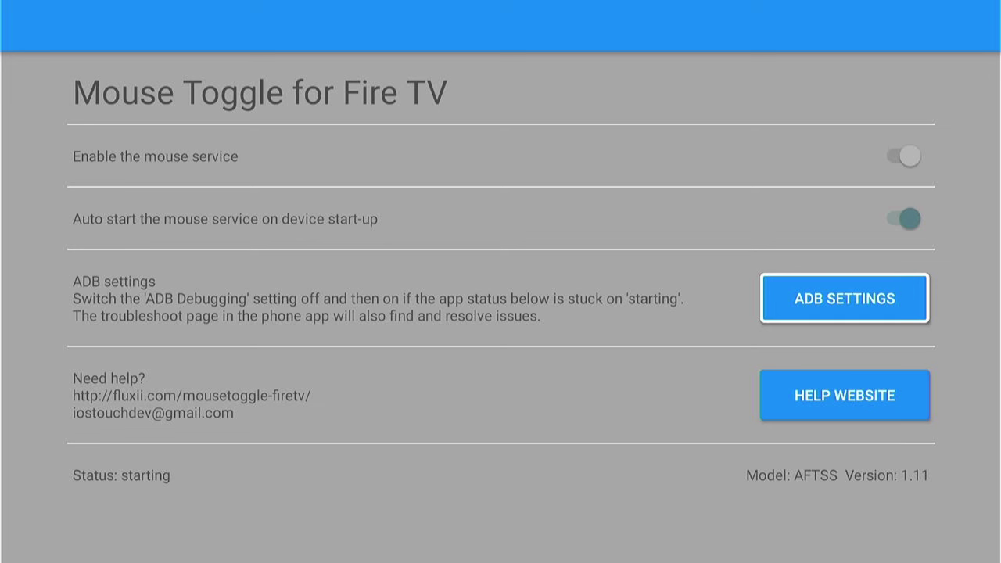
{"action": "key", "text": "Down"}
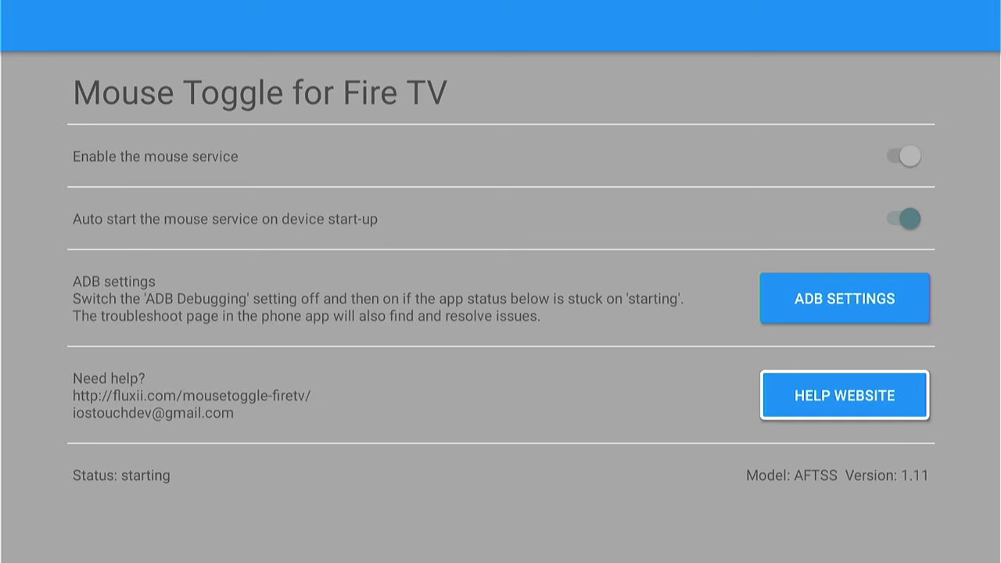
{"action": "key", "text": "Up"}
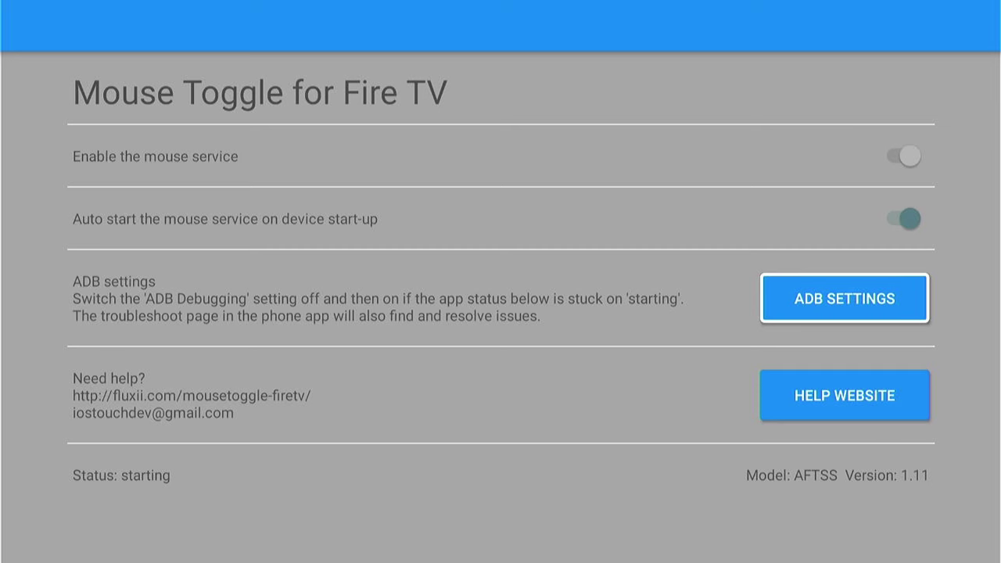
{"action": "key", "text": "Home"}
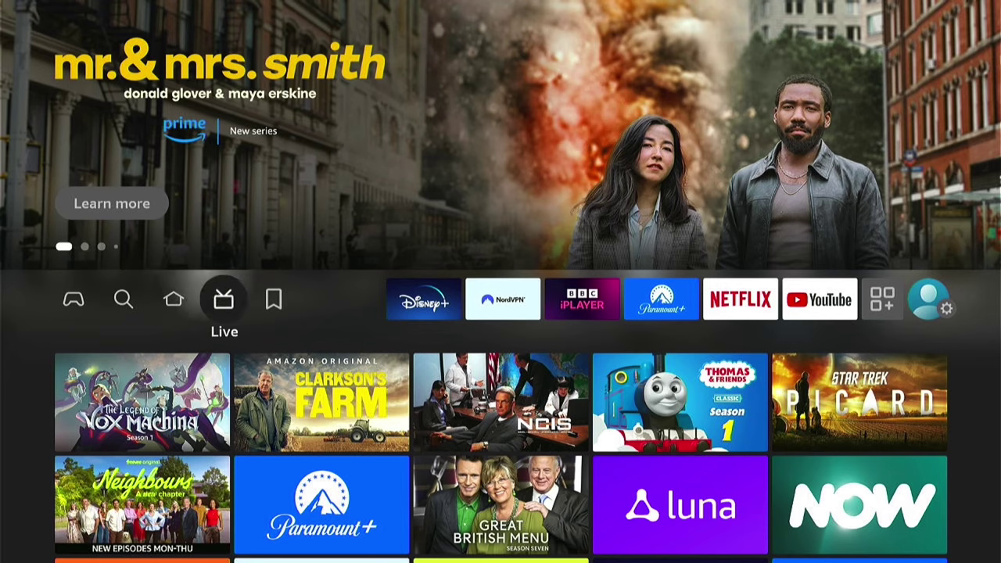
Step: Launch NordVPN and browse the featured Home countries, from United States to Germany and back
{"action": "key", "text": "Right"}
{"action": "key", "text": "Right"}
{"action": "key", "text": "Right"}
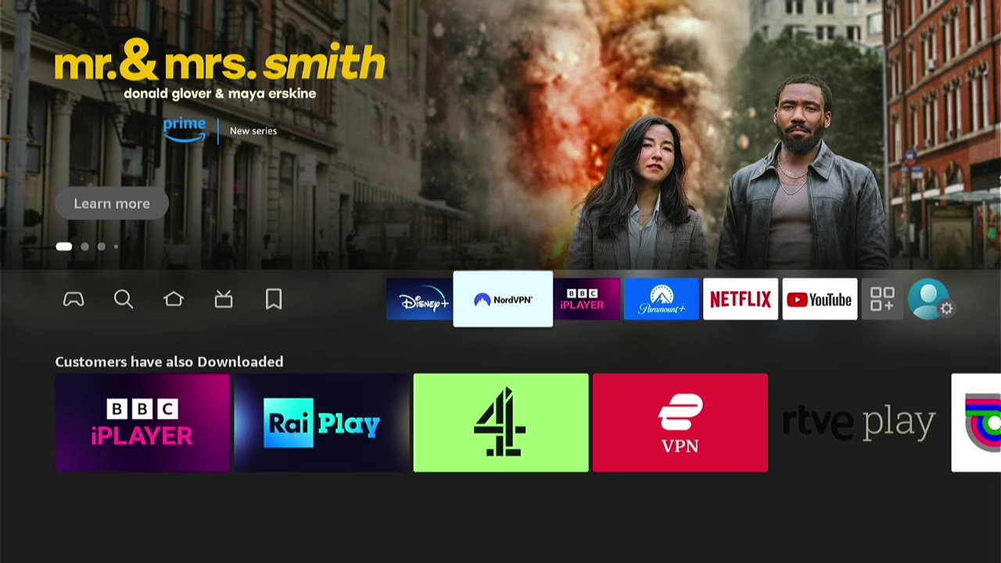
{"action": "key", "text": "Return"}
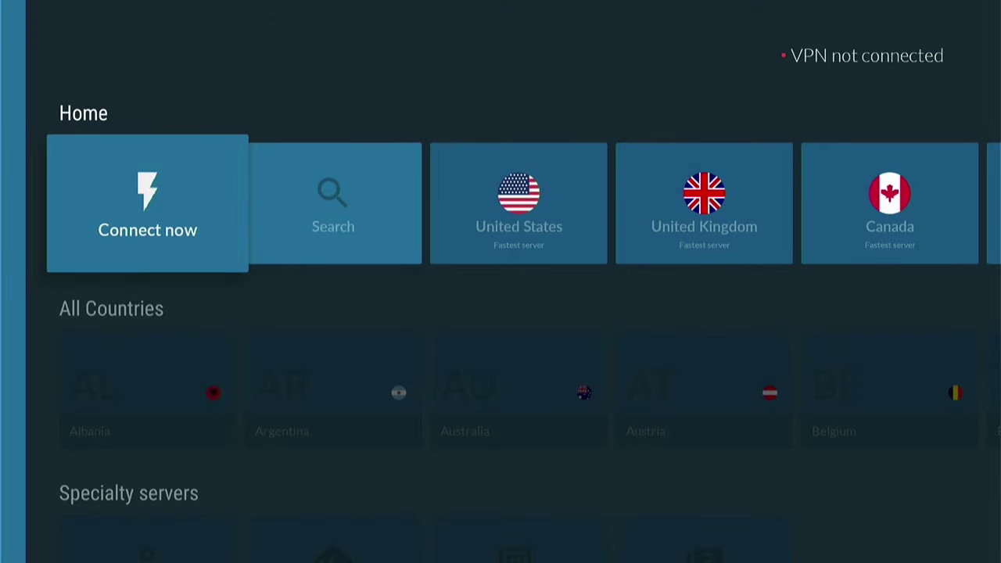
{"action": "key", "text": "Right"}
{"action": "key", "text": "Right"}
{"action": "key", "text": "Right"}
{"action": "key", "text": "Right"}
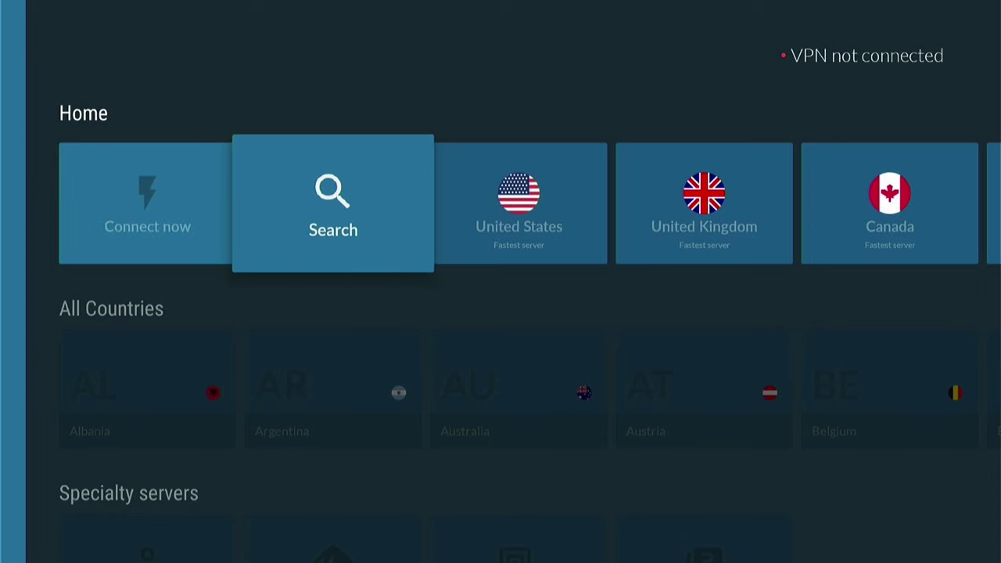
{"action": "key", "text": "Right"}
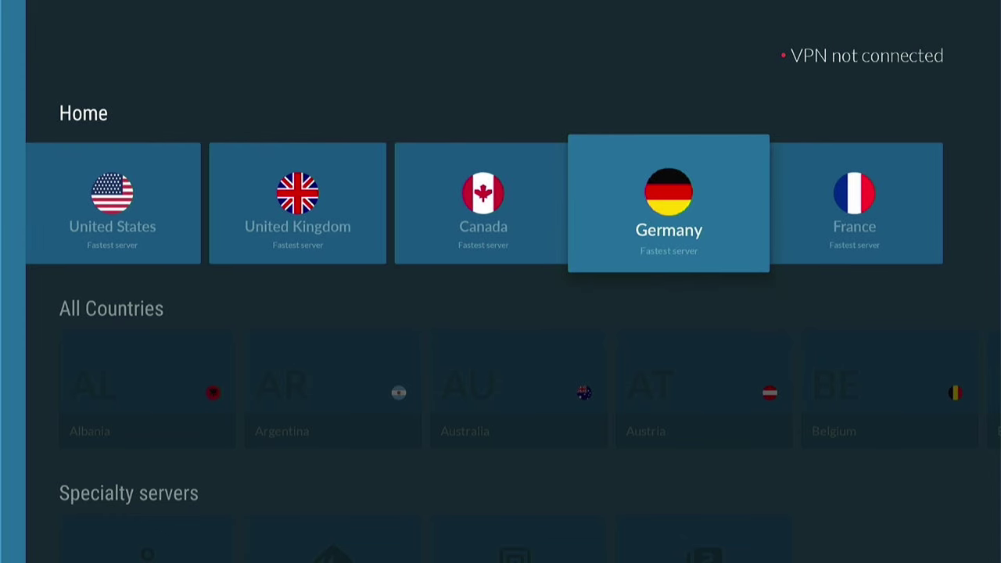
{"action": "key", "text": "Left"}
{"action": "key", "text": "Left"}
{"action": "key", "text": "Left"}
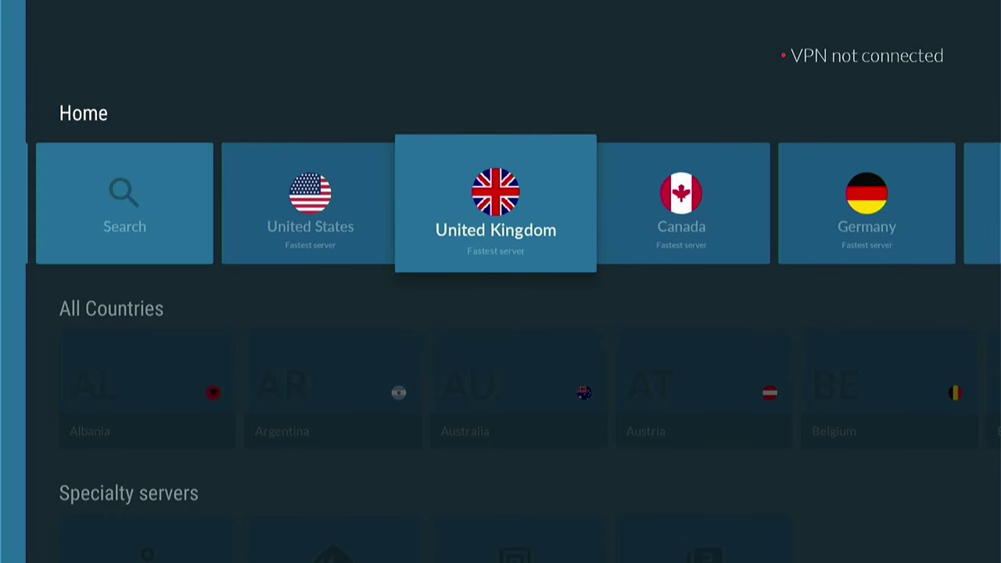
Step: Browse the All Countries list, then connect to the fastest United States server
{"action": "key", "text": "Down"}
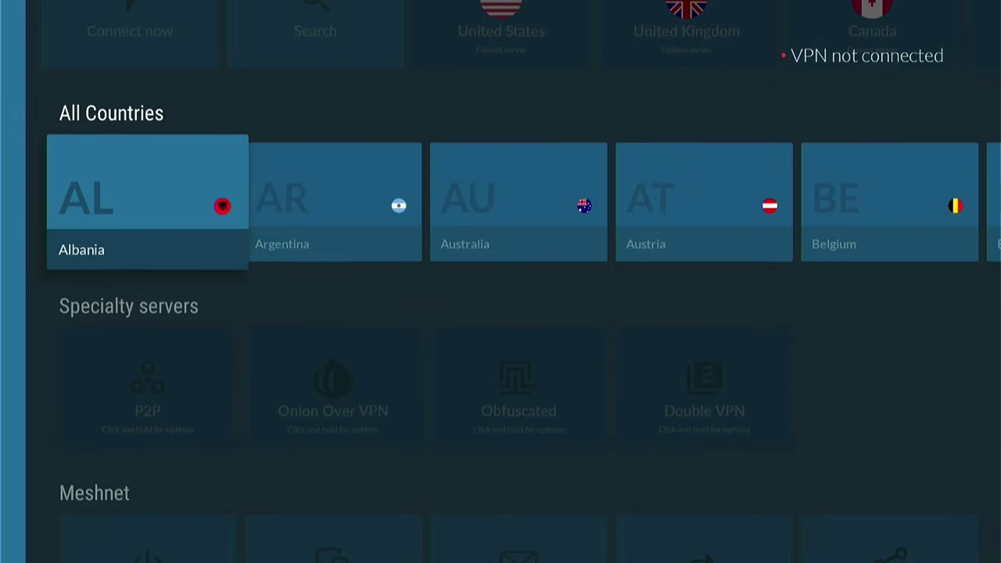
{"action": "key", "text": "Right"}
{"action": "key", "text": "Right"}
{"action": "key", "text": "Right"}
{"action": "key", "text": "Right"}
{"action": "key", "text": "Right"}
{"action": "key", "text": "Right"}
{"action": "key", "text": "Right"}
{"action": "key", "text": "Right"}
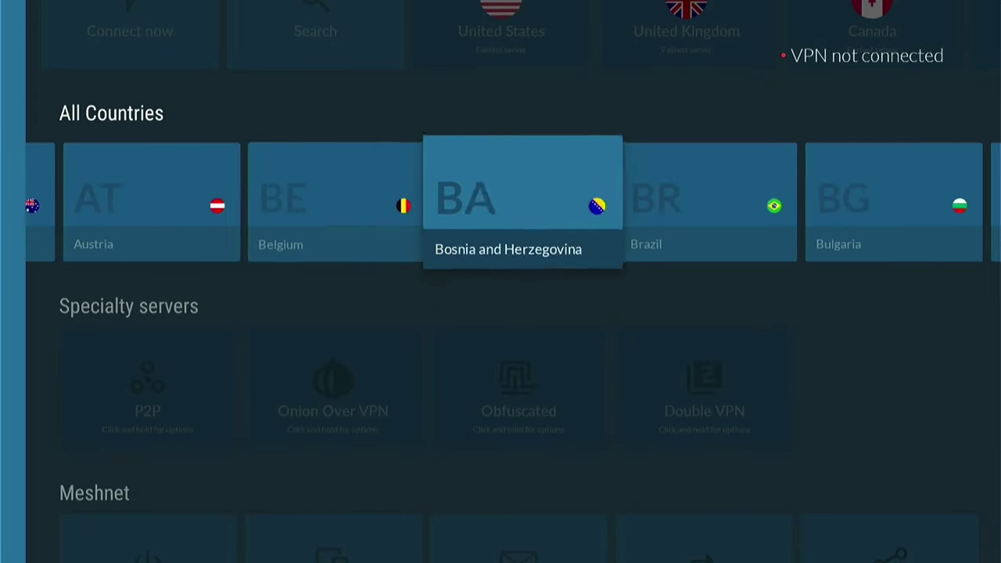
{"action": "key", "text": "Right"}
{"action": "key", "text": "Right"}
{"action": "key", "text": "Right"}
{"action": "key", "text": "Right"}
{"action": "key", "text": "Right"}
{"action": "key", "text": "Right"}
{"action": "key", "text": "Right"}
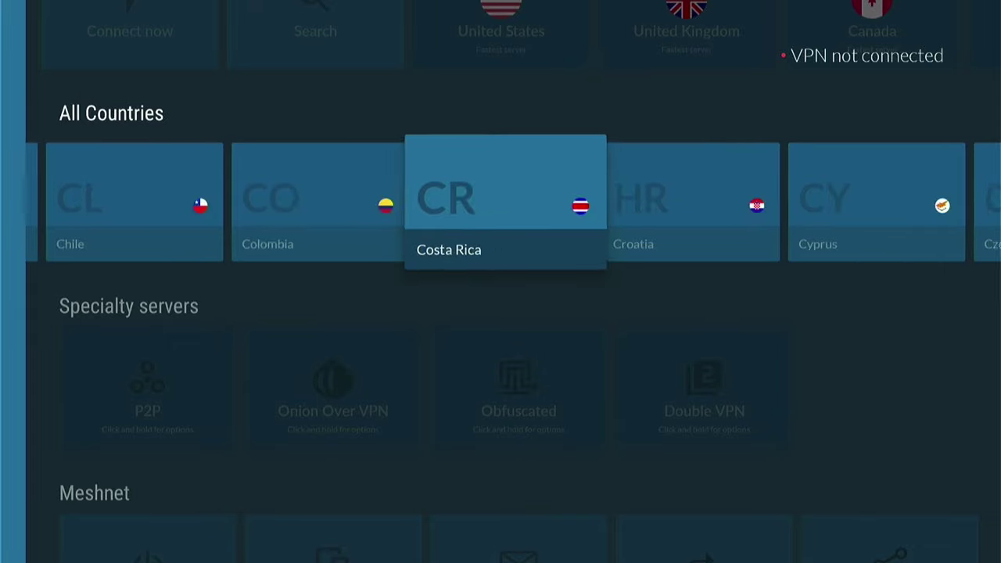
{"action": "key", "text": "Right"}
{"action": "key", "text": "Right"}
{"action": "key", "text": "Right"}
{"action": "key", "text": "Right"}
{"action": "key", "text": "Right"}
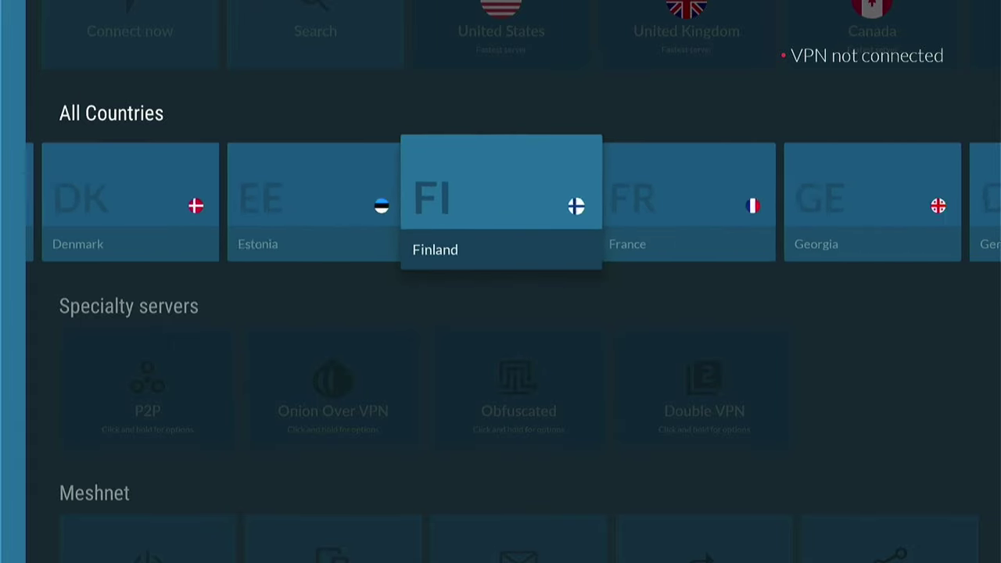
{"action": "key", "text": "Right"}
{"action": "key", "text": "Right"}
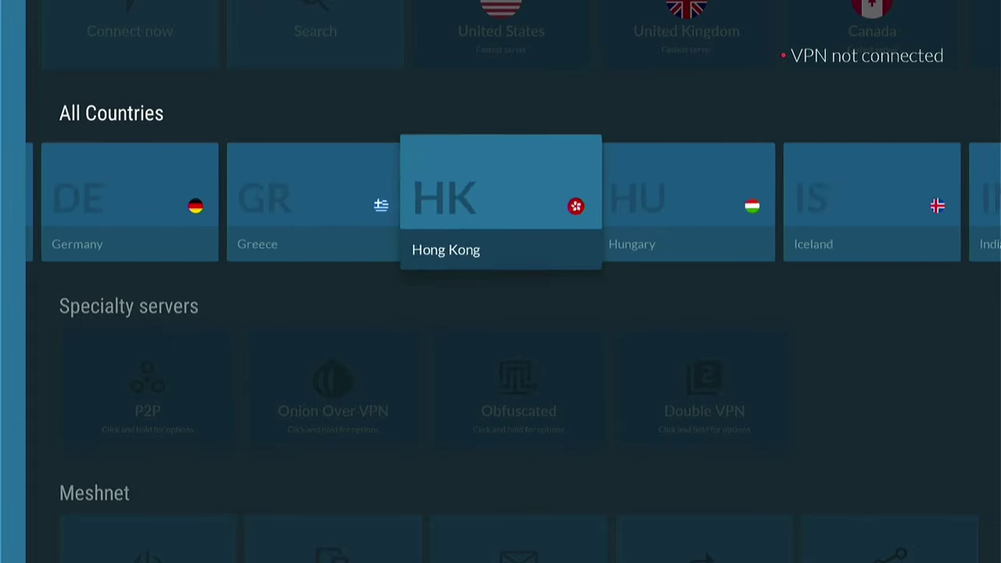
{"action": "key", "text": "Up"}
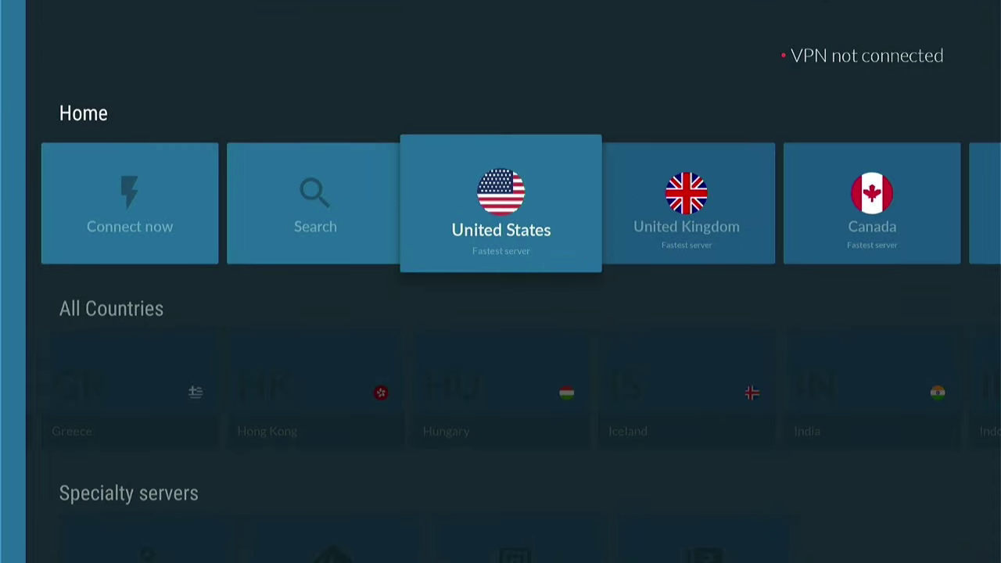
{"action": "key", "text": "Return"}
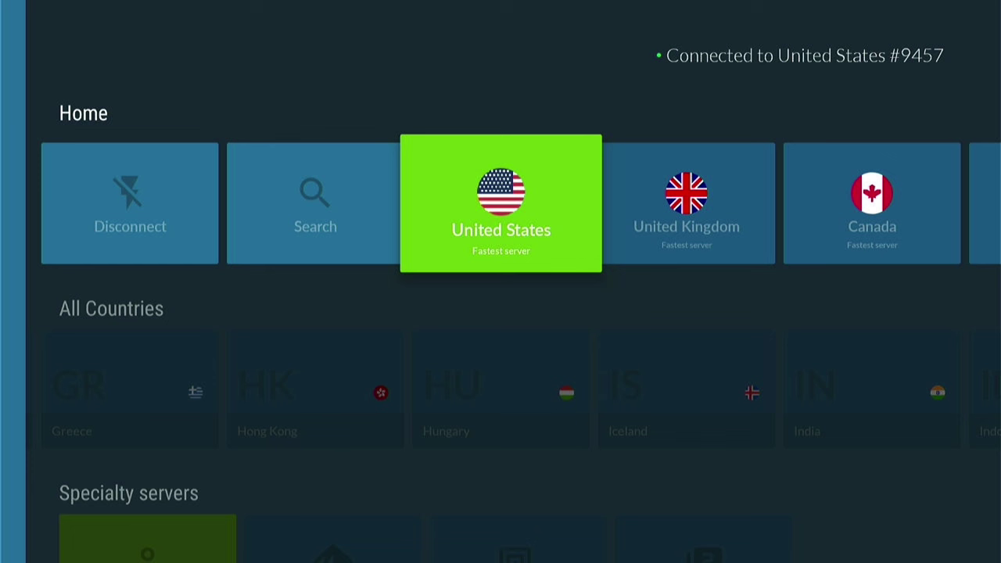
Step: Disconnect from United States #9457 and scroll down NordVPN's 67% off New Year's deal page
{"action": "key", "text": "Left"}
{"action": "key", "text": "Left"}
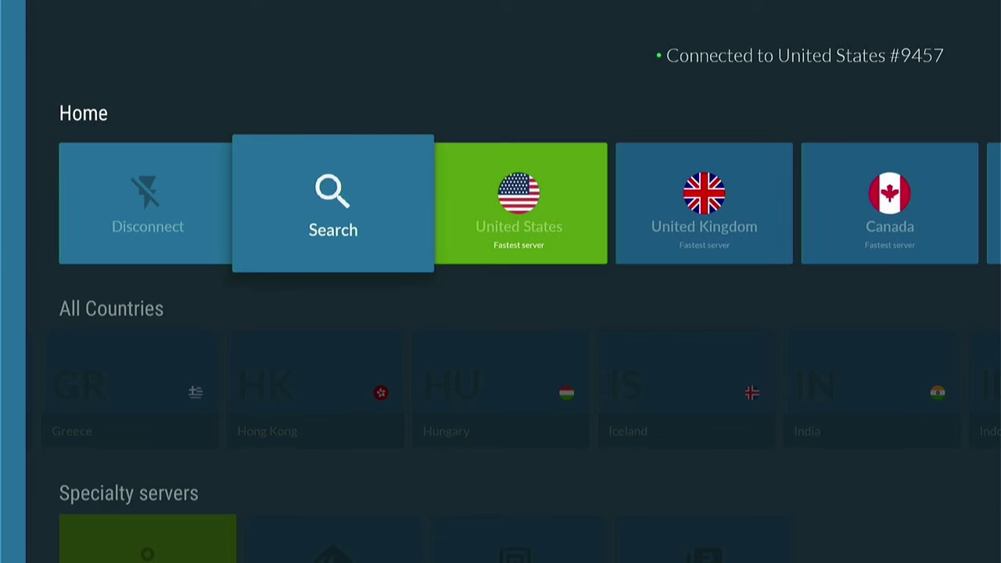
{"action": "key", "text": "Return"}
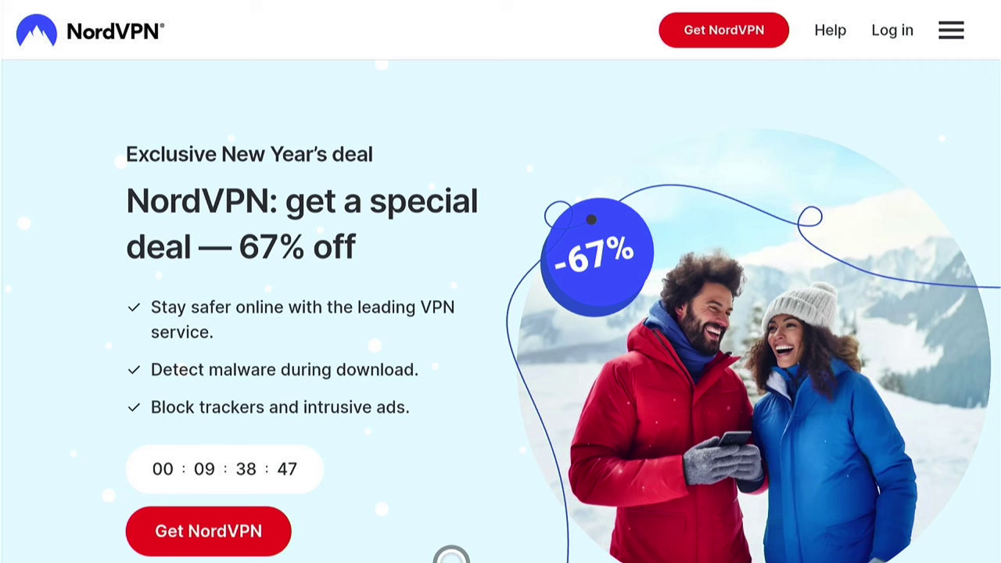
{"action": "scroll", "coordinate": [501, 313], "scroll_direction": "down", "scroll_amount": 2}
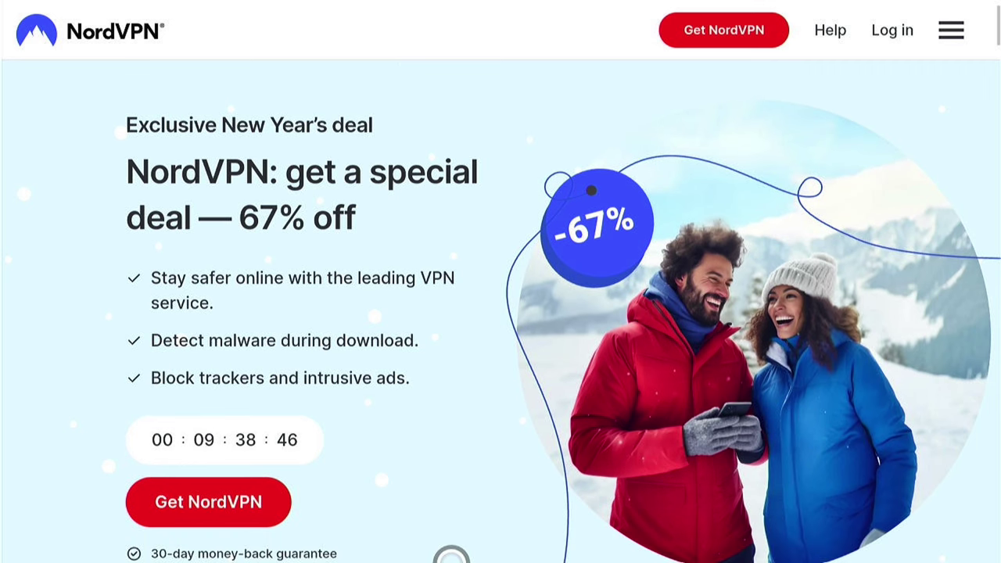